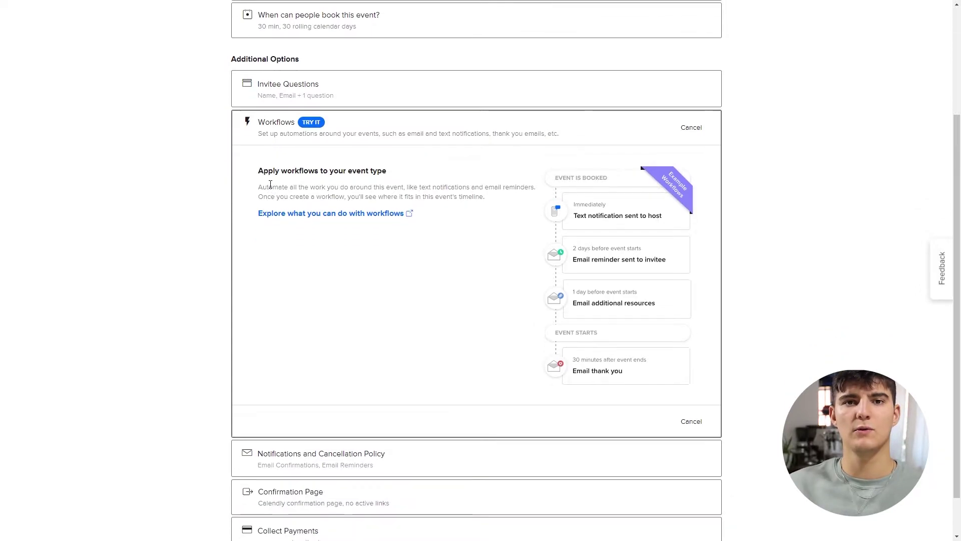
Step: Scroll up through the Call (60 minutes) event editor toward its Additional Options
{"action": "scroll", "coordinate": [270, 186], "scroll_direction": "up", "scroll_amount": 1}
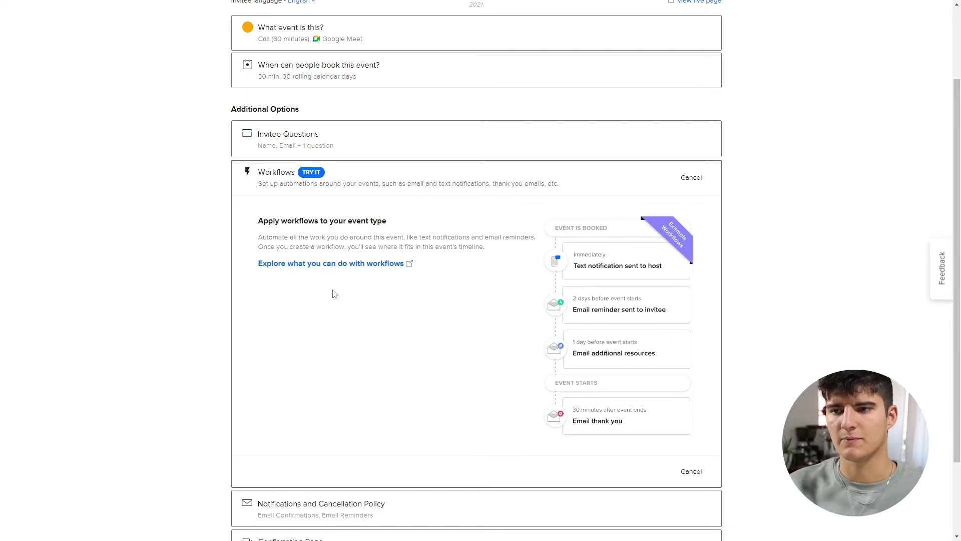
{"action": "scroll", "coordinate": [333, 293], "scroll_direction": "up", "scroll_amount": 1}
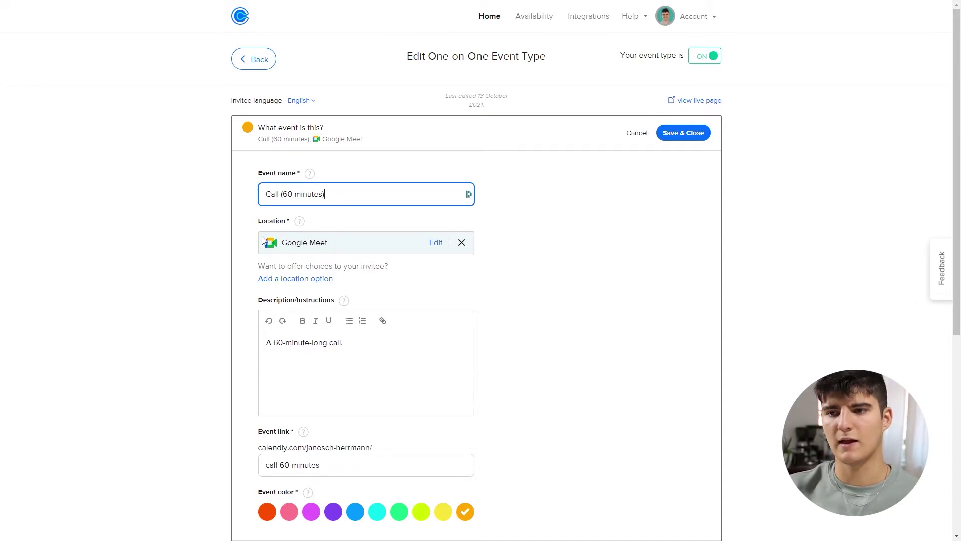
Step: Scroll through the event's weekly hours and buffer settings to review them
{"action": "scroll", "coordinate": [265, 240], "scroll_direction": "down", "scroll_amount": 2}
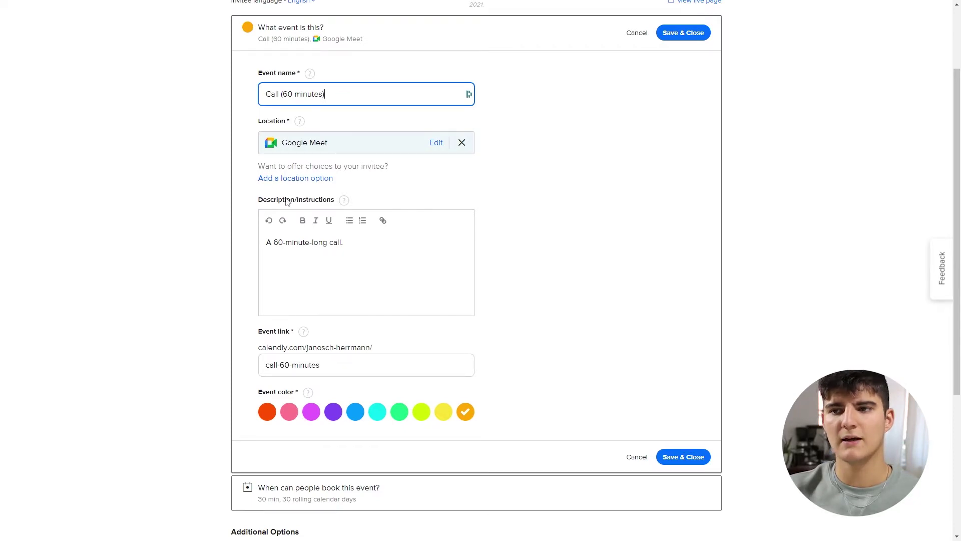
{"action": "scroll", "coordinate": [305, 188], "scroll_direction": "up", "scroll_amount": 1}
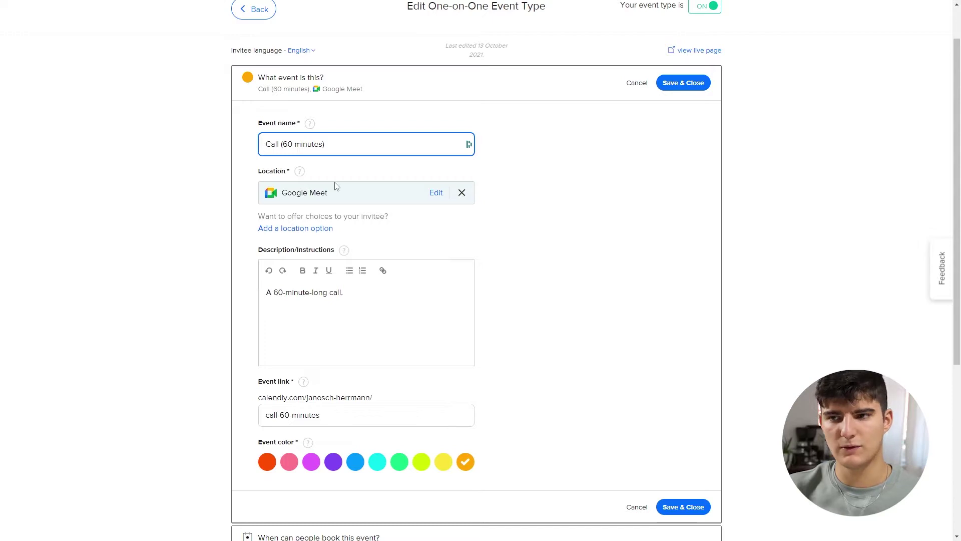
{"action": "scroll", "coordinate": [291, 198], "scroll_direction": "up", "scroll_amount": 1}
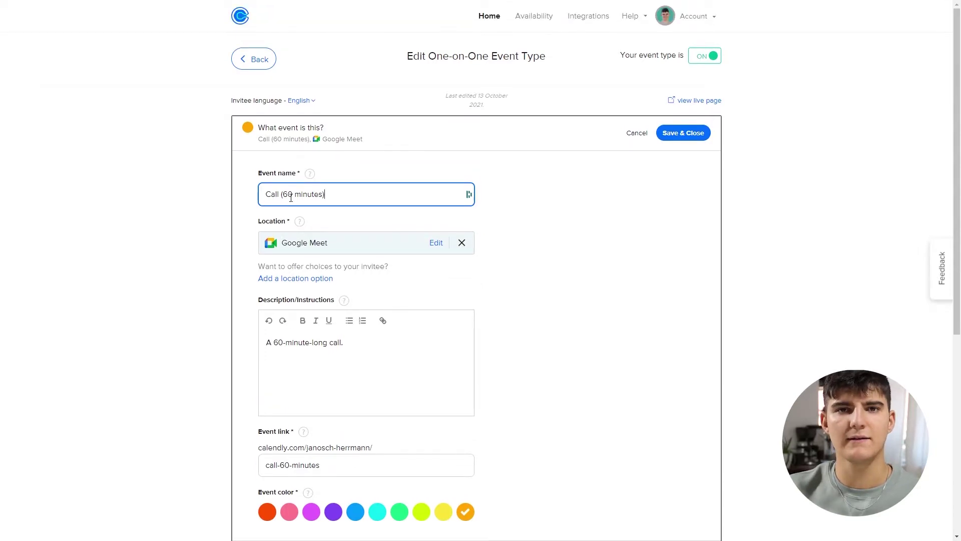
{"action": "scroll", "coordinate": [291, 198], "scroll_direction": "down", "scroll_amount": 1}
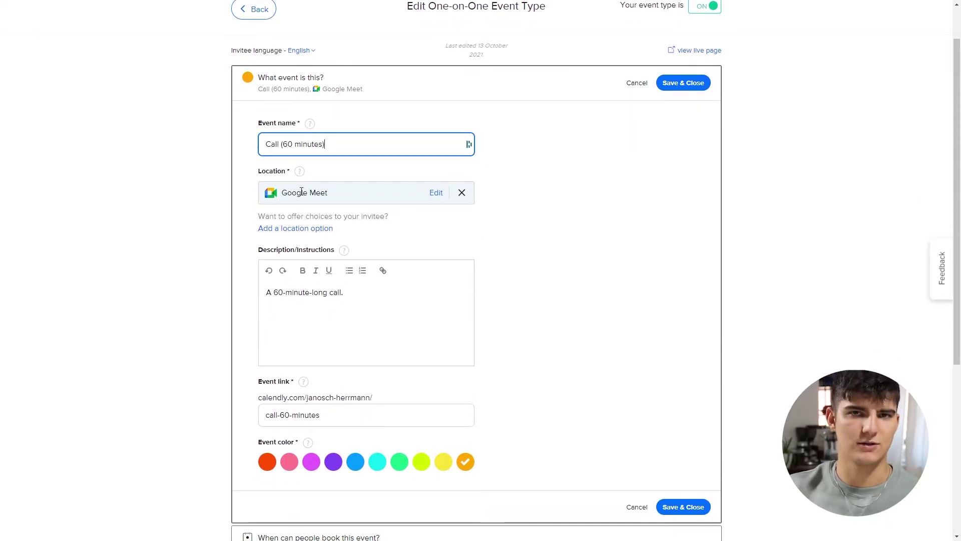
{"action": "scroll", "coordinate": [301, 192], "scroll_direction": "up", "scroll_amount": 1}
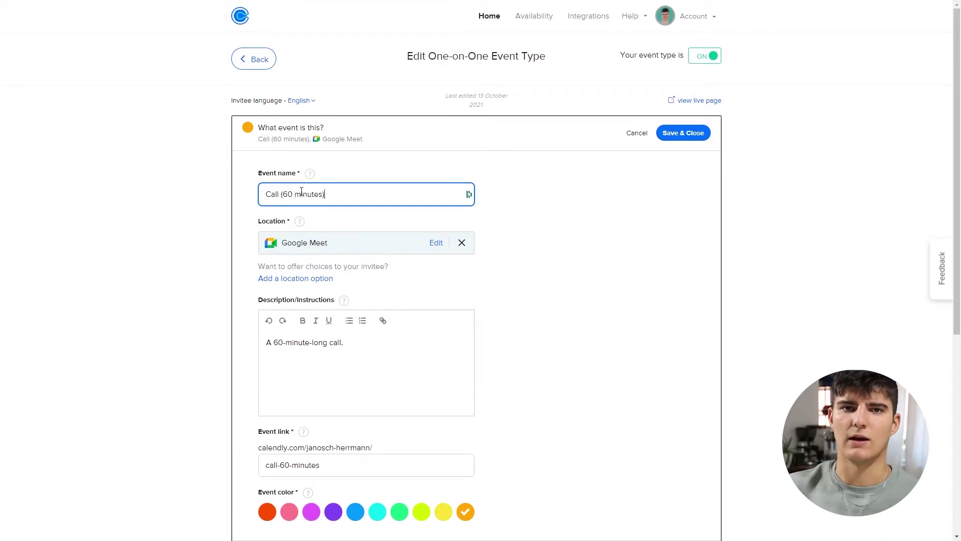
{"action": "scroll", "coordinate": [279, 187], "scroll_direction": "down", "scroll_amount": 2}
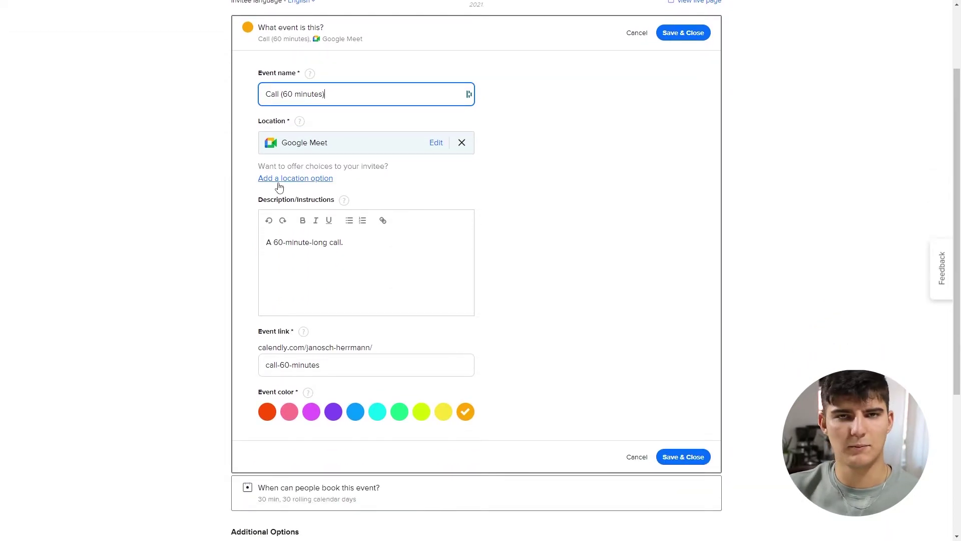
{"action": "scroll", "coordinate": [279, 186], "scroll_direction": "up", "scroll_amount": 2}
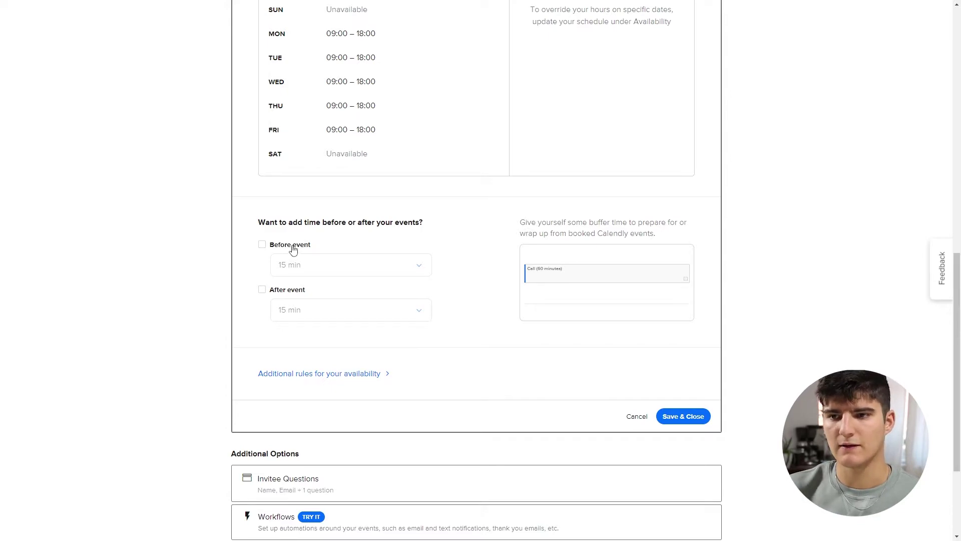
{"action": "left_click", "coordinate": [262, 245]}
{"action": "left_click", "coordinate": [262, 289]}
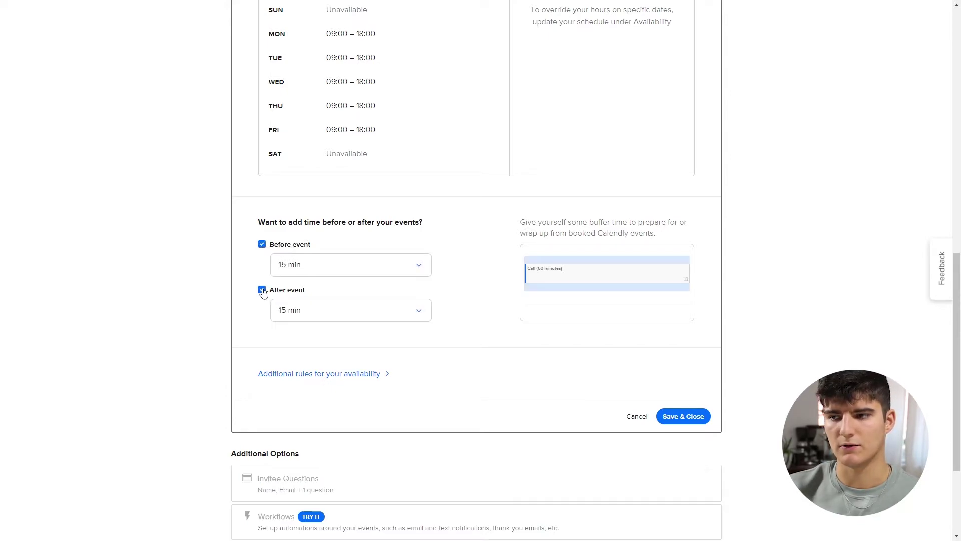
{"action": "left_click", "coordinate": [262, 289]}
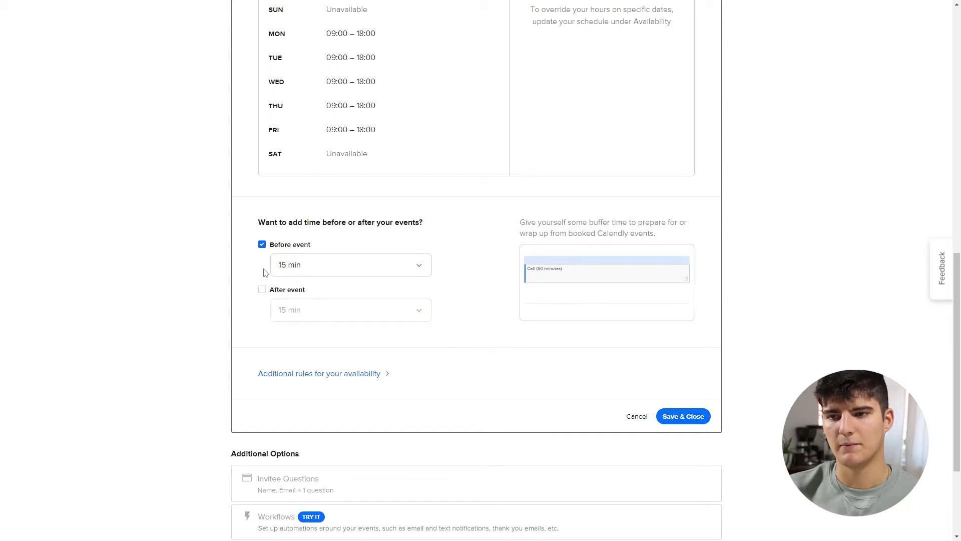
{"action": "left_click", "coordinate": [262, 245]}
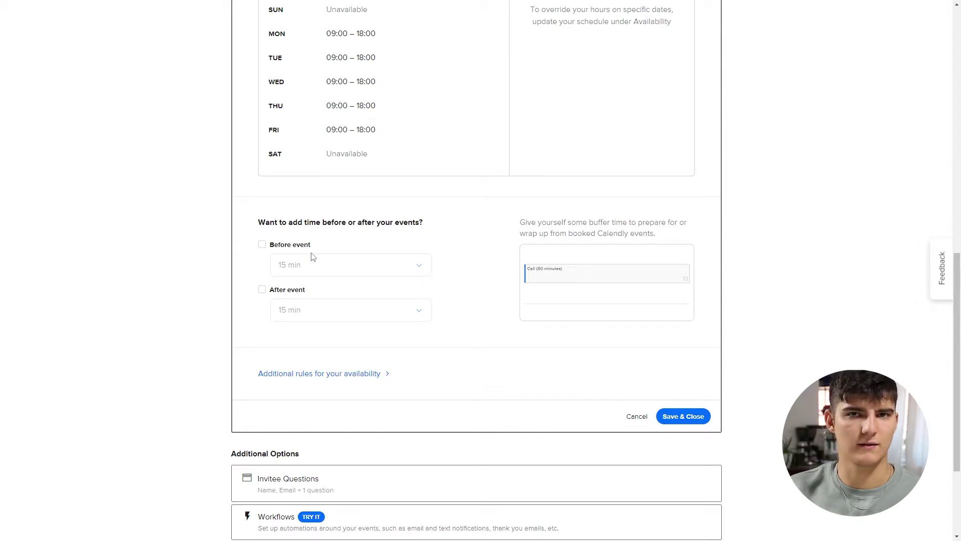
{"action": "scroll", "coordinate": [311, 257], "scroll_direction": "up", "scroll_amount": 3}
{"action": "scroll", "coordinate": [311, 257], "scroll_direction": "down", "scroll_amount": 3}
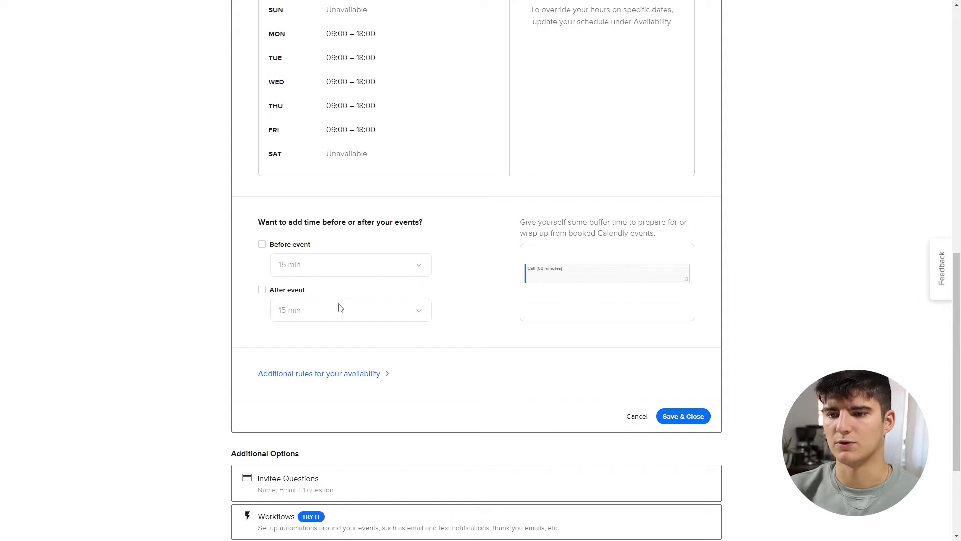
{"action": "scroll", "coordinate": [303, 249], "scroll_direction": "down", "scroll_amount": 3}
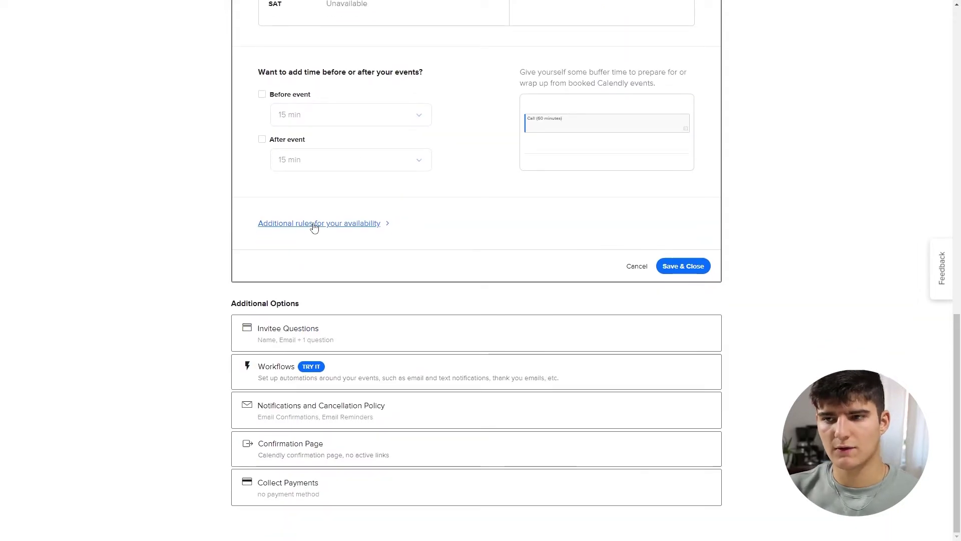
Step: Show the additional availability rules and keep start time increments at 30 min
{"action": "left_click", "coordinate": [351, 223]}
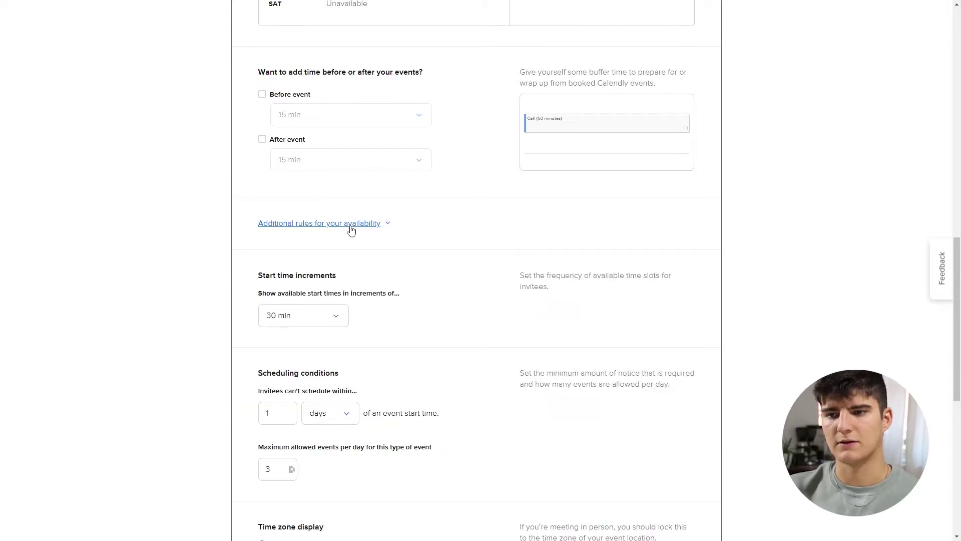
{"action": "scroll", "coordinate": [351, 229], "scroll_direction": "down", "scroll_amount": 1}
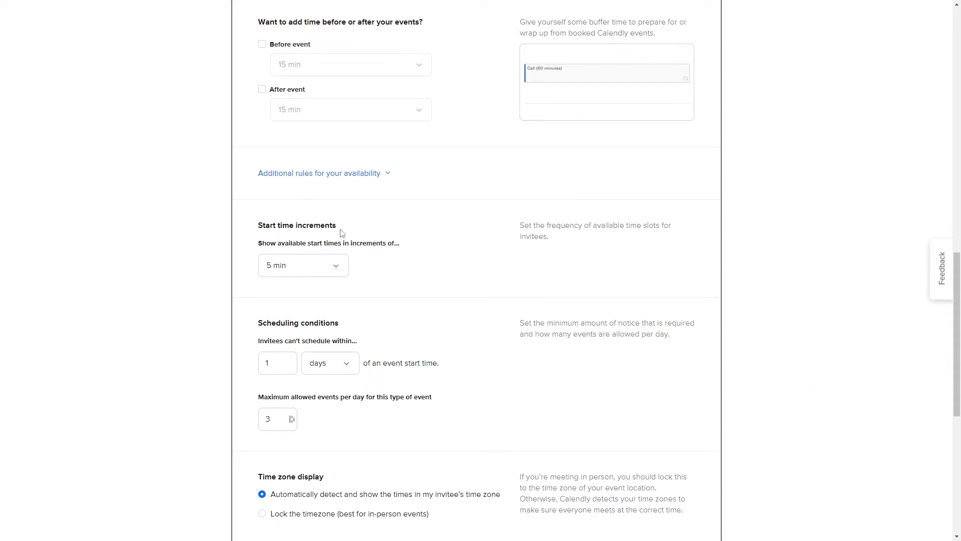
{"action": "scroll", "coordinate": [353, 245], "scroll_direction": "down", "scroll_amount": 2}
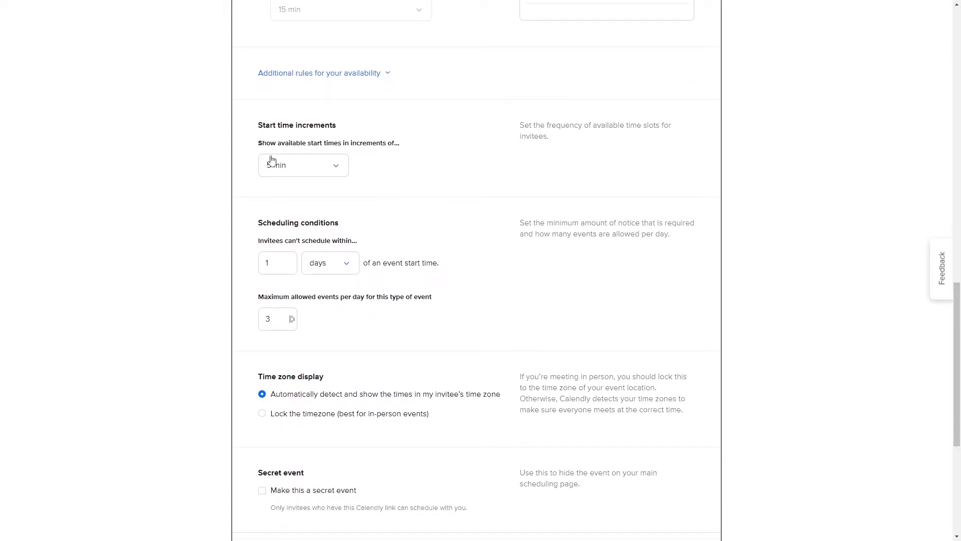
{"action": "left_click", "coordinate": [308, 176]}
{"action": "left_click", "coordinate": [300, 283]}
{"action": "scroll", "coordinate": [335, 181], "scroll_direction": "down", "scroll_amount": 1}
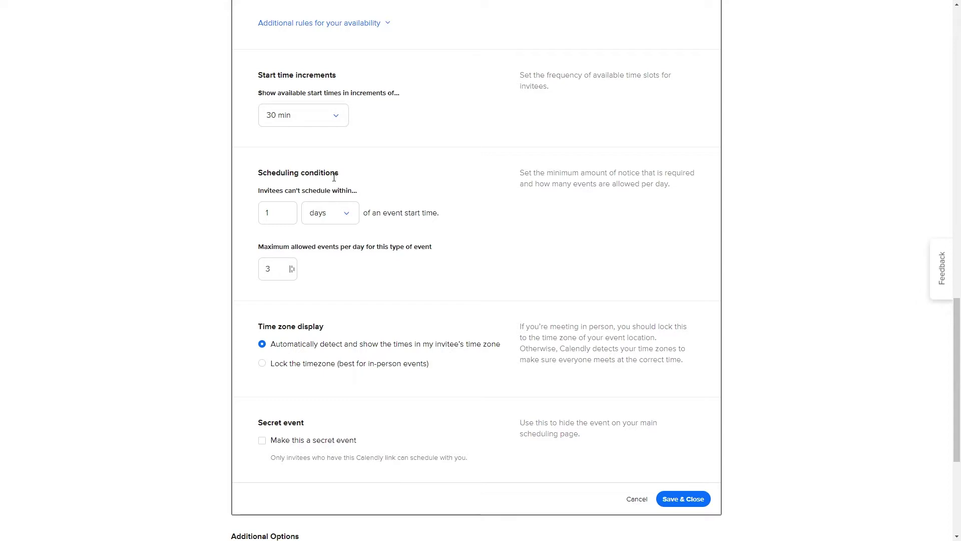
{"action": "scroll", "coordinate": [334, 180], "scroll_direction": "down", "scroll_amount": 1}
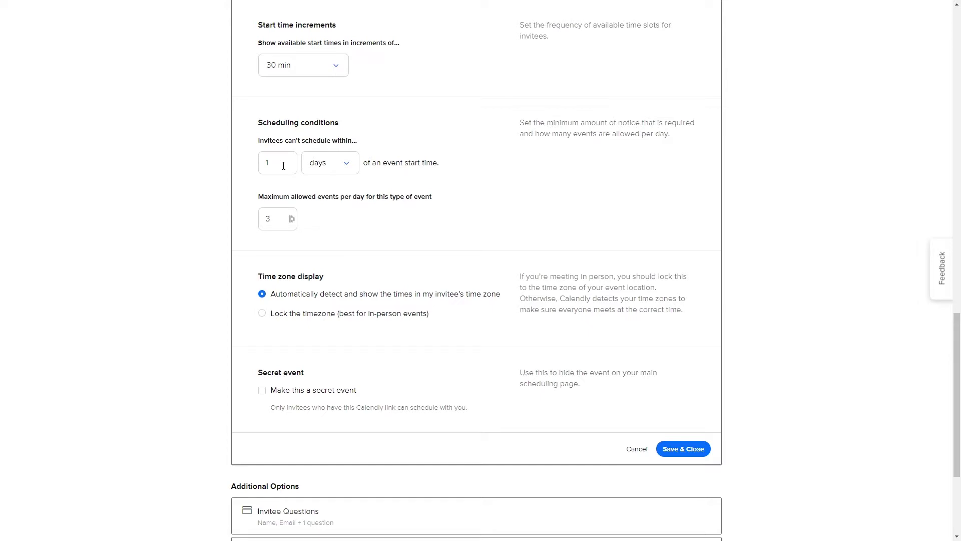
Step: Set the minimum scheduling notice to 2 hours
{"action": "left_click", "coordinate": [314, 167]}
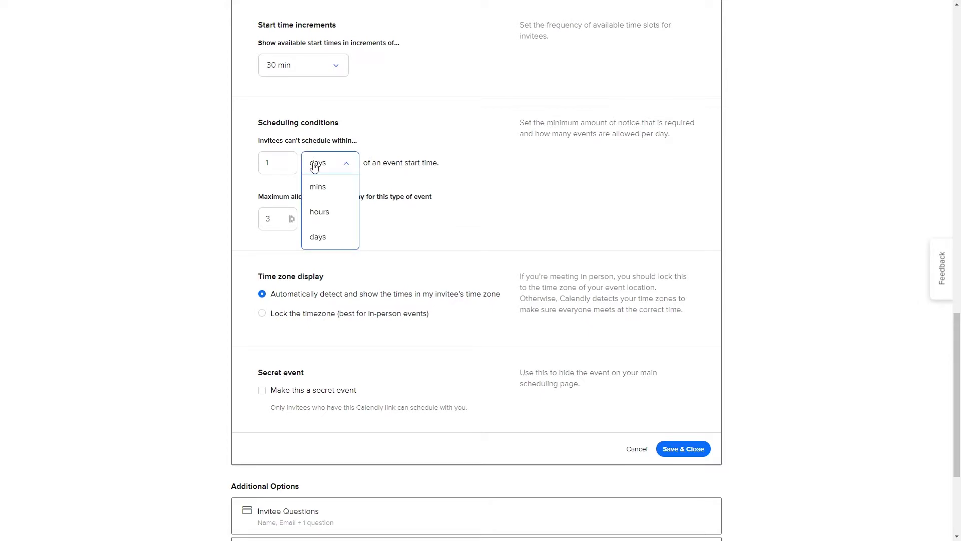
{"action": "left_click", "coordinate": [316, 218]}
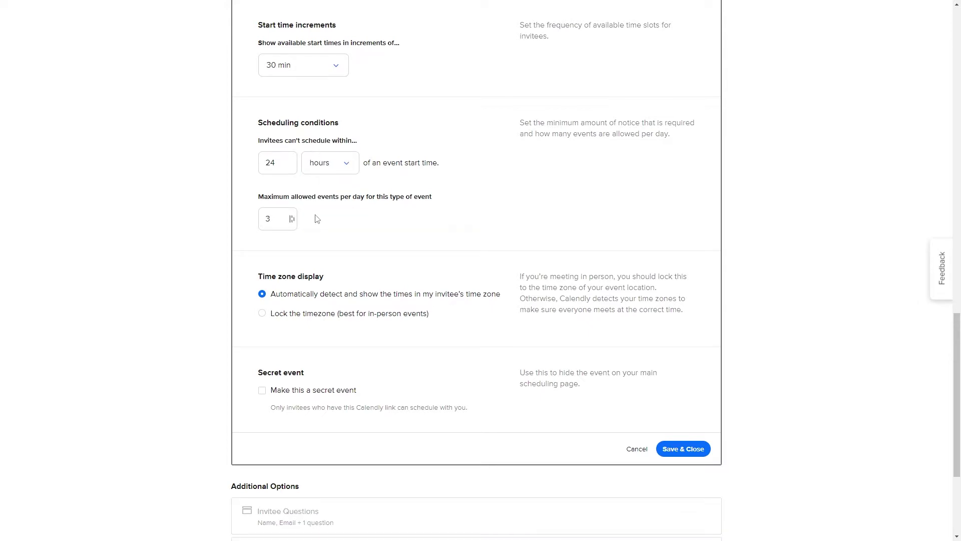
{"action": "double_click", "coordinate": [275, 167]}
{"action": "type", "text": "2"}
{"action": "left_click", "coordinate": [277, 150]}
{"action": "scroll", "coordinate": [275, 150], "scroll_direction": "down", "scroll_amount": 1}
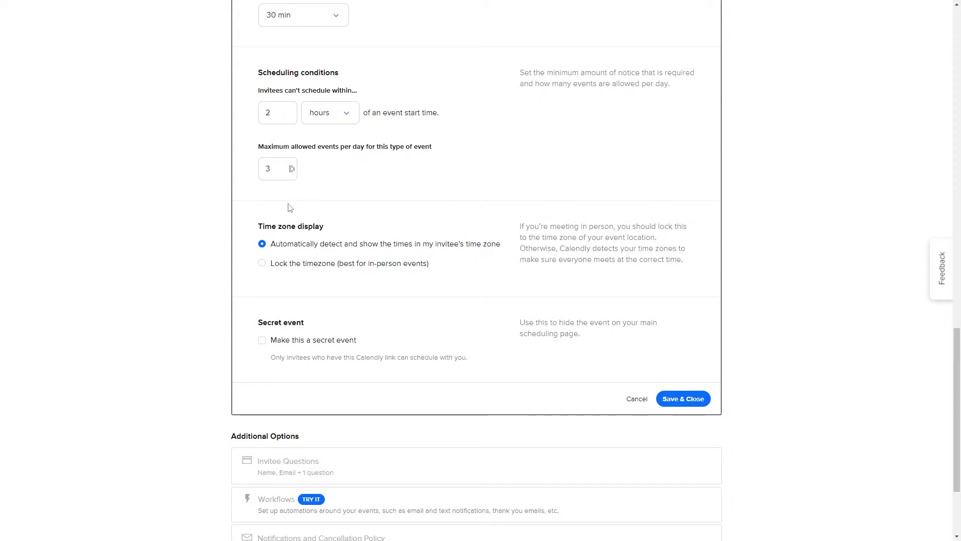
{"action": "scroll", "coordinate": [287, 207], "scroll_direction": "up", "scroll_amount": 1}
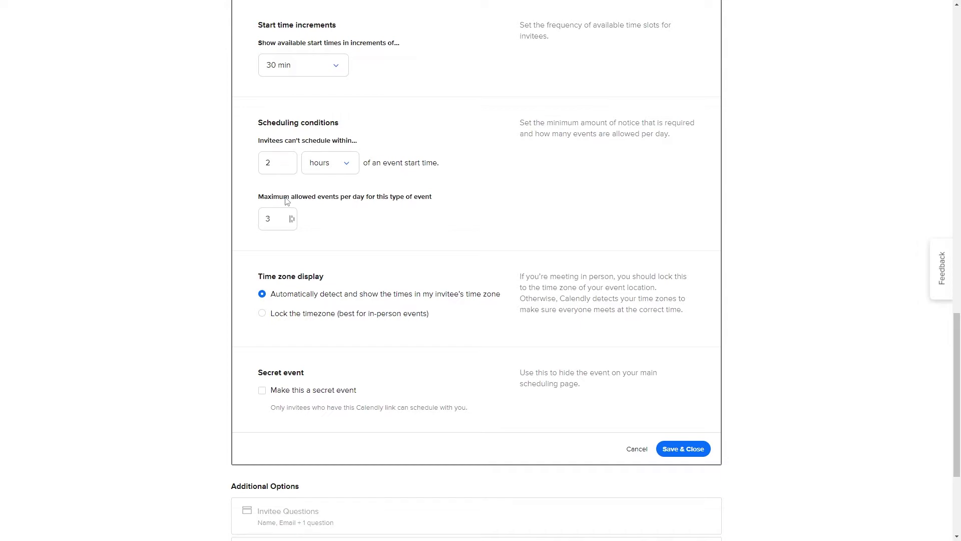
Step: Set the maximum allowed events per day to 12
{"action": "left_click", "coordinate": [278, 218]}
{"action": "key", "text": "BackSpace"}
{"action": "type", "text": "1"}
{"action": "left_click", "coordinate": [403, 226]}
{"action": "scroll", "coordinate": [342, 218], "scroll_direction": "down", "scroll_amount": 1}
{"action": "scroll", "coordinate": [342, 218], "scroll_direction": "up", "scroll_amount": 1}
{"action": "left_click", "coordinate": [276, 210]}
{"action": "type", "text": "2"}
{"action": "left_click", "coordinate": [412, 229]}
Step: Scroll through the Call (60 minutes) scheduling settings to review them
{"action": "scroll", "coordinate": [412, 229], "scroll_direction": "up", "scroll_amount": 1}
{"action": "scroll", "coordinate": [316, 197], "scroll_direction": "up", "scroll_amount": 4}
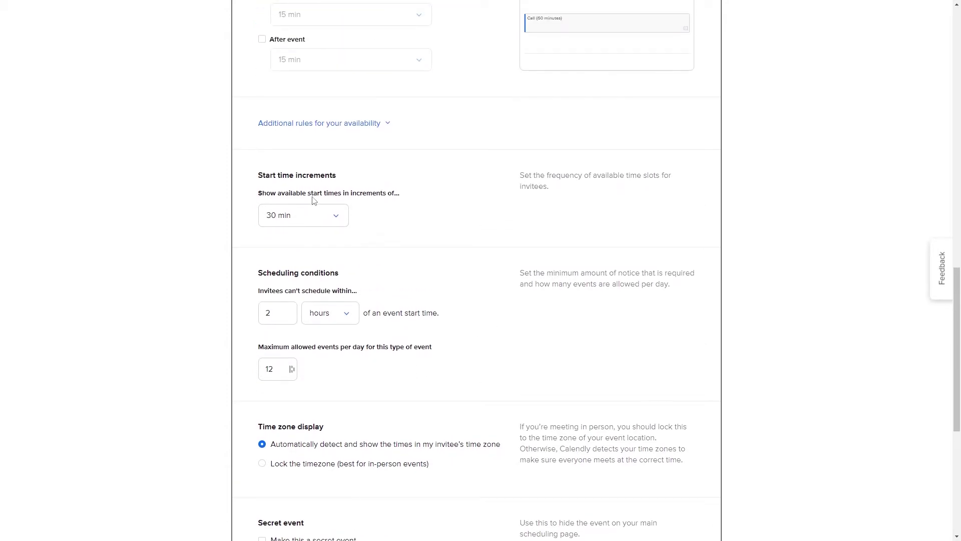
{"action": "scroll", "coordinate": [314, 200], "scroll_direction": "up", "scroll_amount": 4}
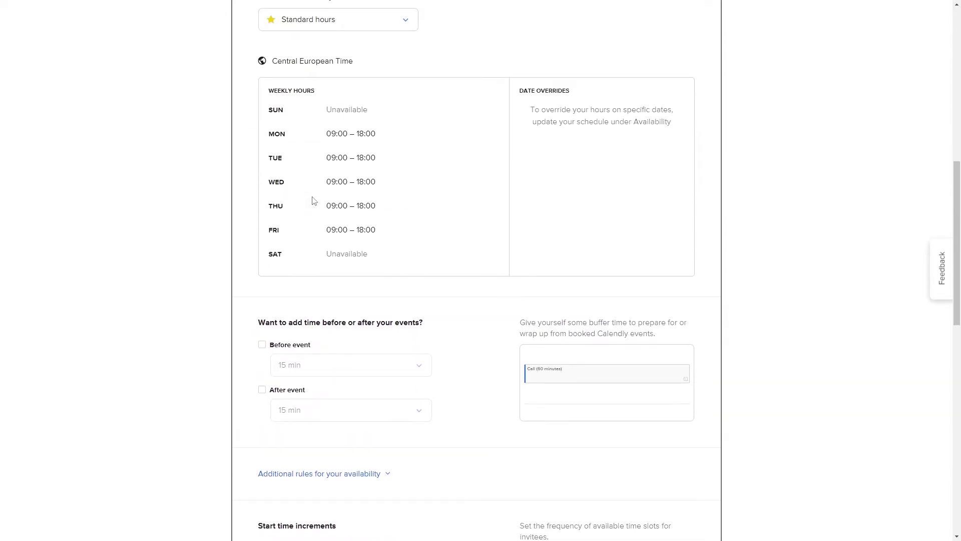
{"action": "scroll", "coordinate": [314, 201], "scroll_direction": "down", "scroll_amount": 7}
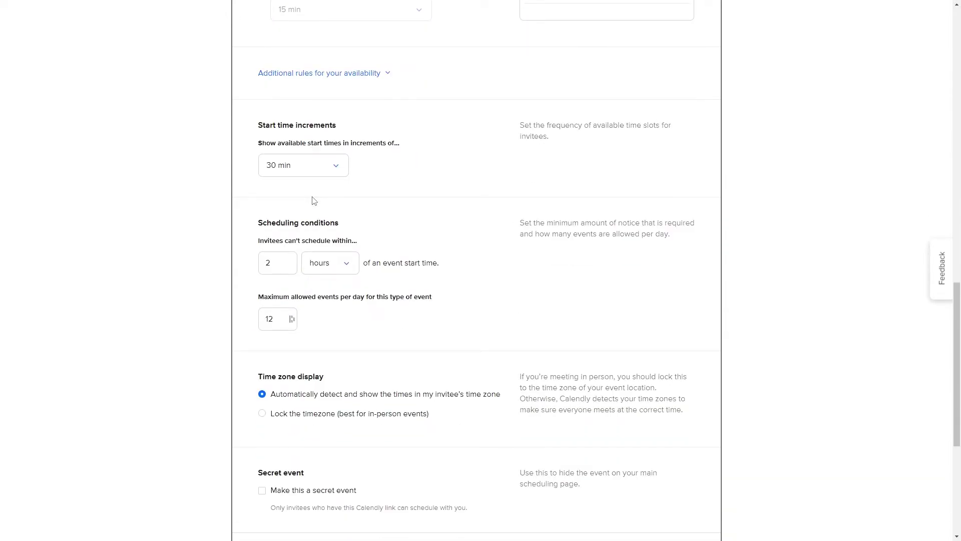
{"action": "scroll", "coordinate": [314, 201], "scroll_direction": "down", "scroll_amount": 4}
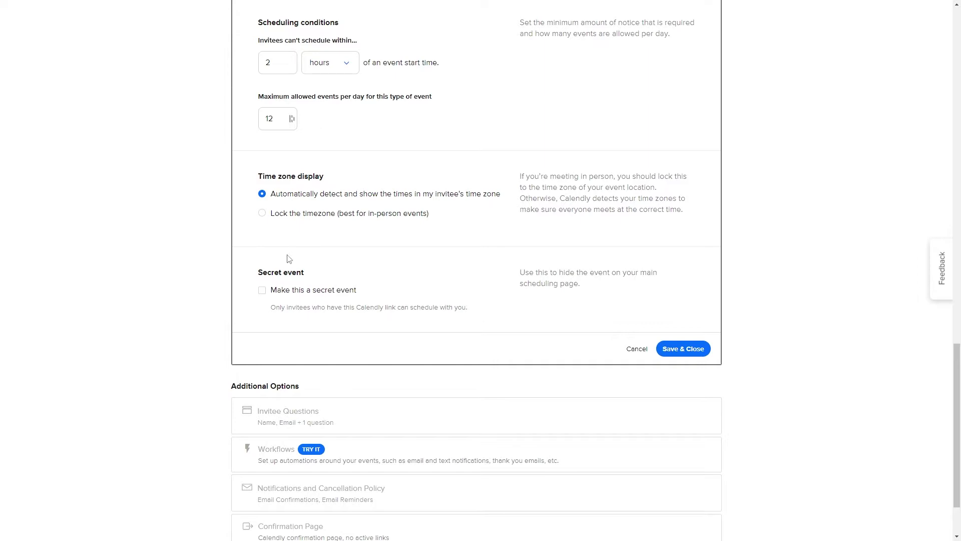
{"action": "scroll", "coordinate": [291, 294], "scroll_direction": "up", "scroll_amount": 20}
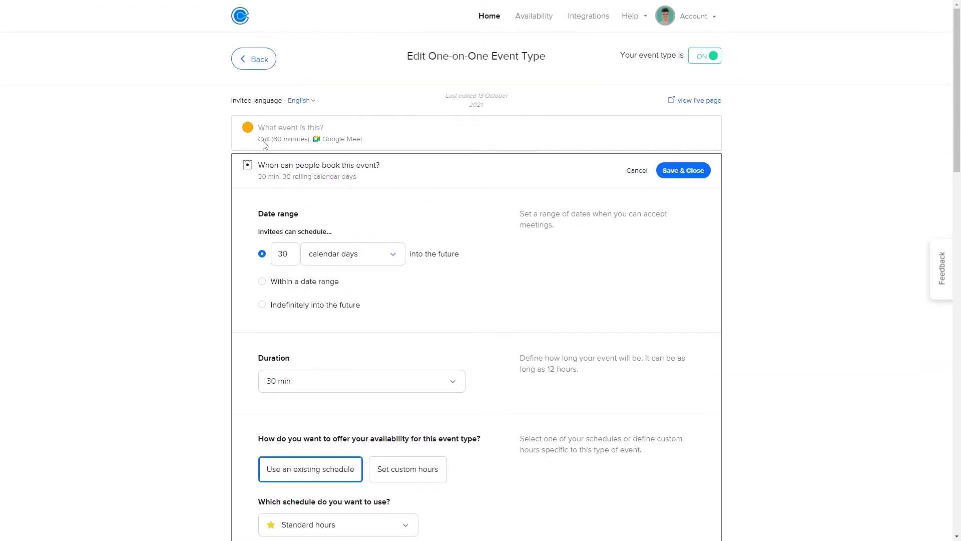
{"action": "scroll", "coordinate": [288, 250], "scroll_direction": "down", "scroll_amount": 10}
{"action": "scroll", "coordinate": [285, 354], "scroll_direction": "down", "scroll_amount": 10}
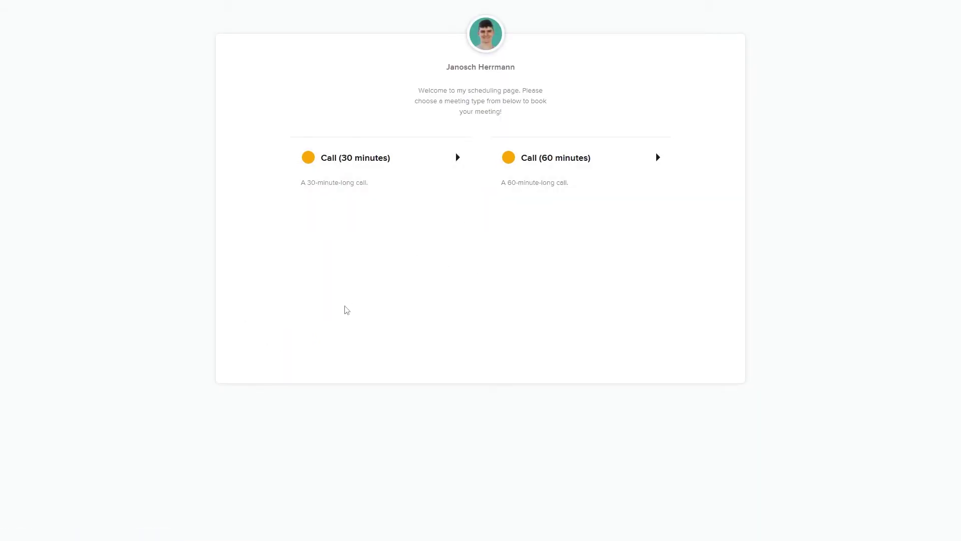
Step: Close the live page tab with Ctrl+W and look over the seven listed event types
{"action": "key", "text": "ctrl+w"}
{"action": "scroll", "coordinate": [269, 72], "scroll_direction": "down", "scroll_amount": 2}
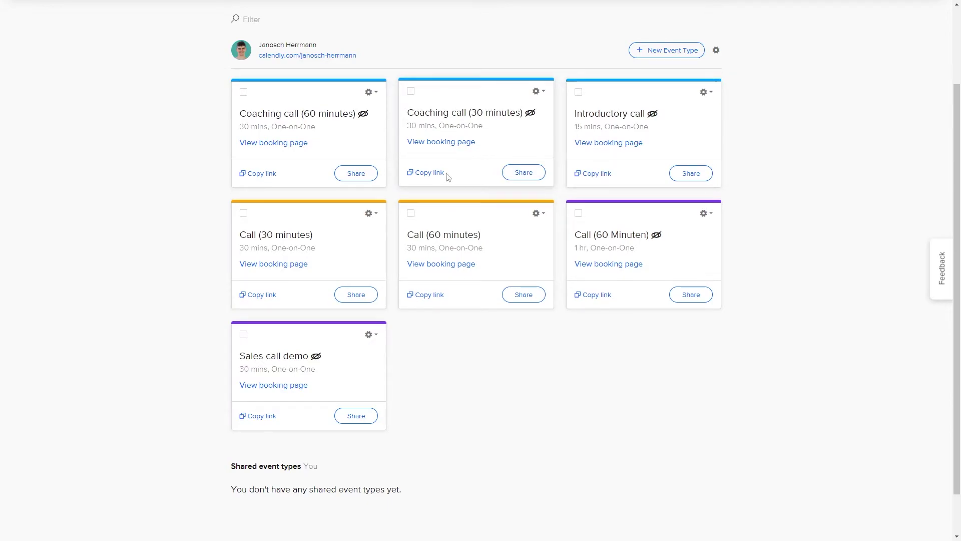
{"action": "scroll", "coordinate": [346, 226], "scroll_direction": "up", "scroll_amount": 2}
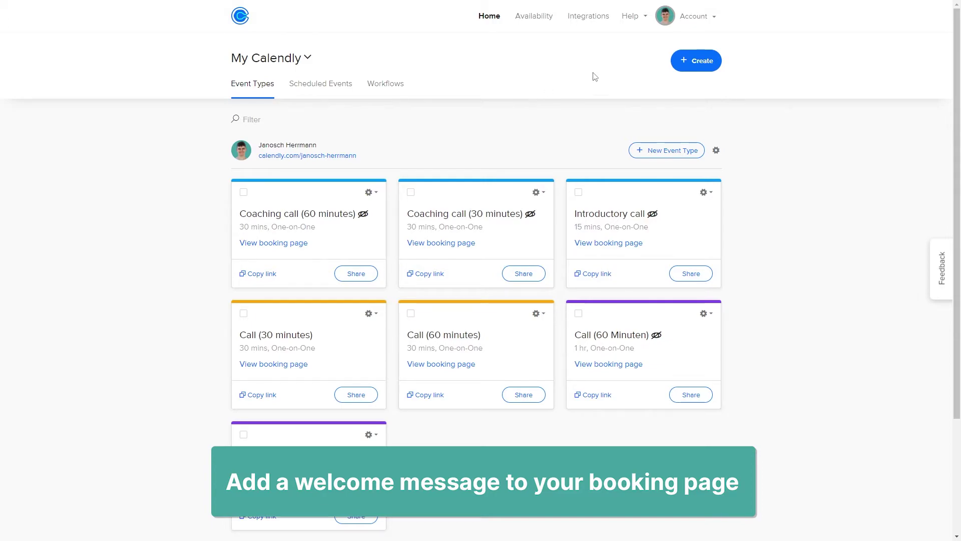
Step: Go to Account Settings from the account menu
{"action": "left_click", "coordinate": [702, 18]}
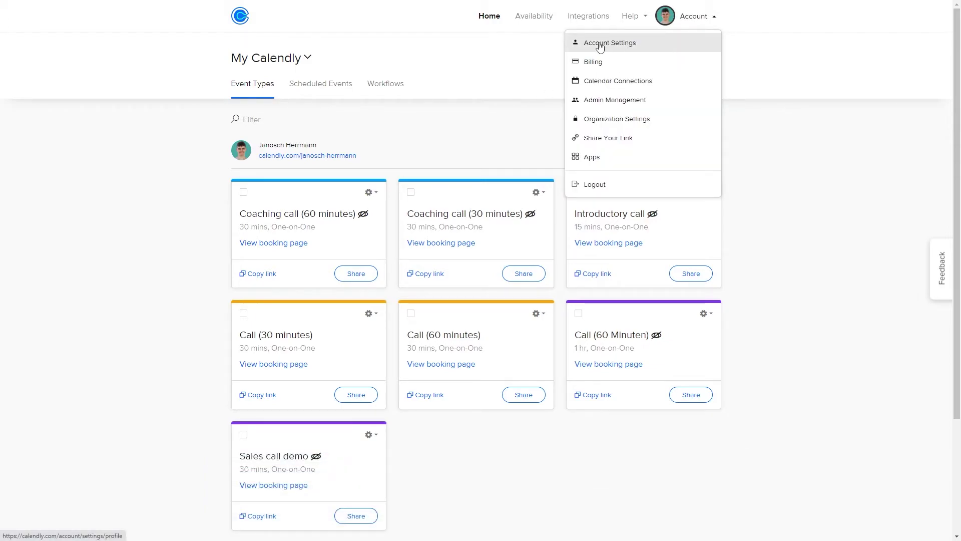
{"action": "left_click", "coordinate": [615, 43]}
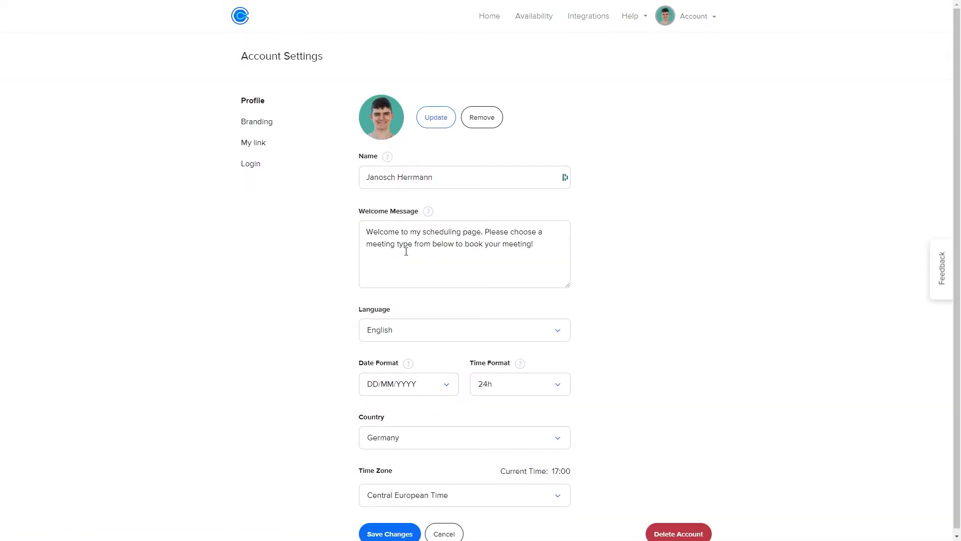
{"action": "scroll", "coordinate": [406, 251], "scroll_direction": "down", "scroll_amount": 1}
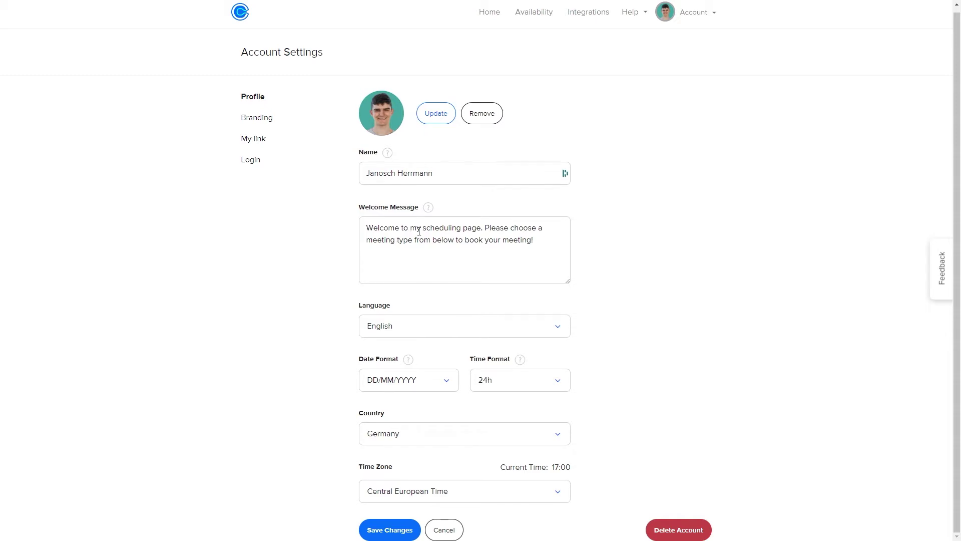
Step: Type a numbered list (1. Choose a time that works for you, 2., 3.) in the Welcome Message, then delete it
{"action": "left_click", "coordinate": [545, 242]}
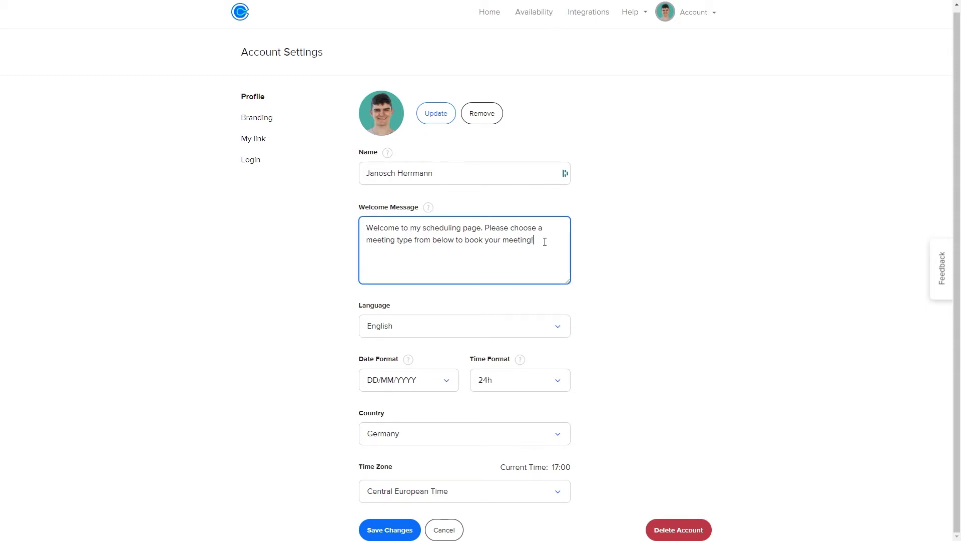
{"action": "key", "text": "Return"}
{"action": "type", "text": "1. Choose fo"}
{"action": "key", "text": "BackSpace"}
{"action": "key", "text": "BackSpace"}
{"action": "type", "text": "a time that works for you "}
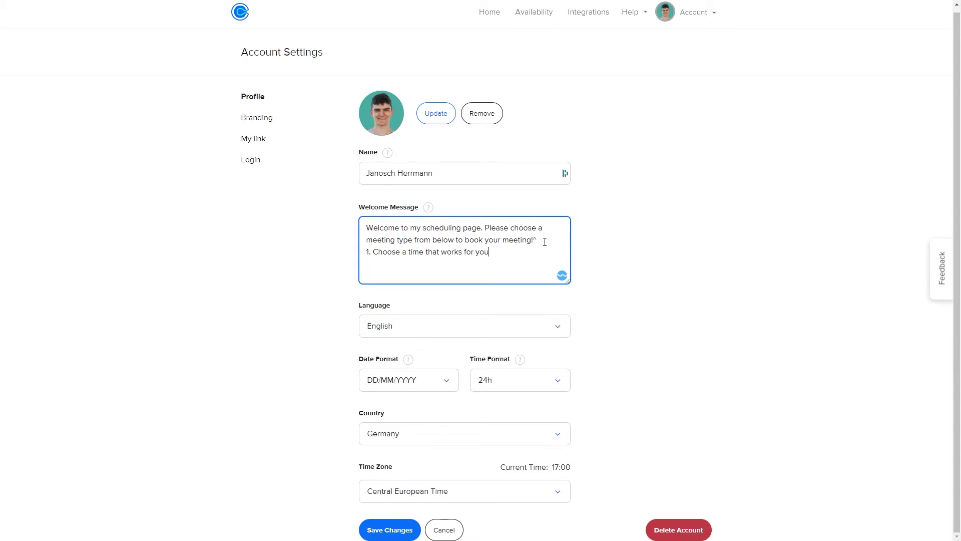
{"action": "type", "text": "2."}
{"action": "key", "text": "Return"}
{"action": "type", "text": "4."}
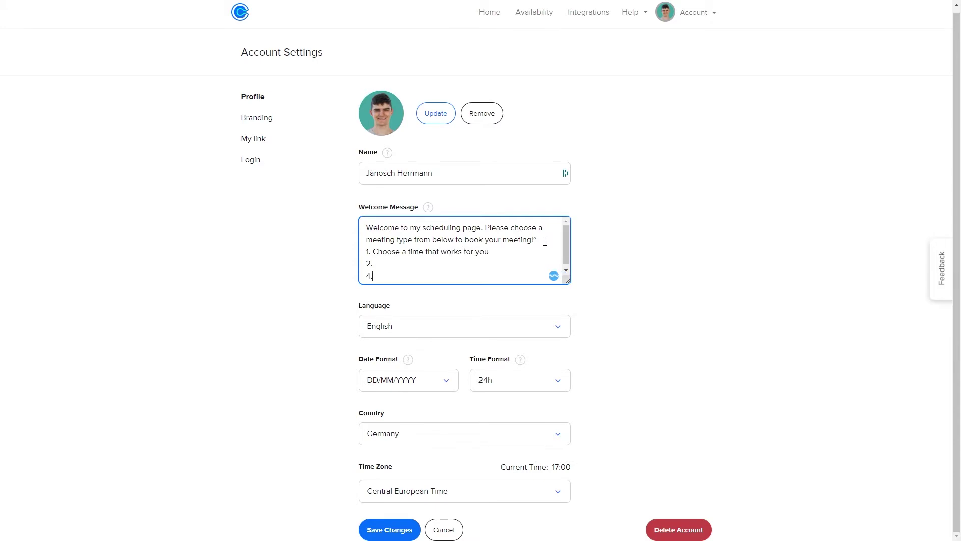
{"action": "key", "text": "BackSpace"}
{"action": "type", "text": "3."}
{"action": "left_click_drag", "start_coordinate": [390, 271], "coordinate": [368, 257]}
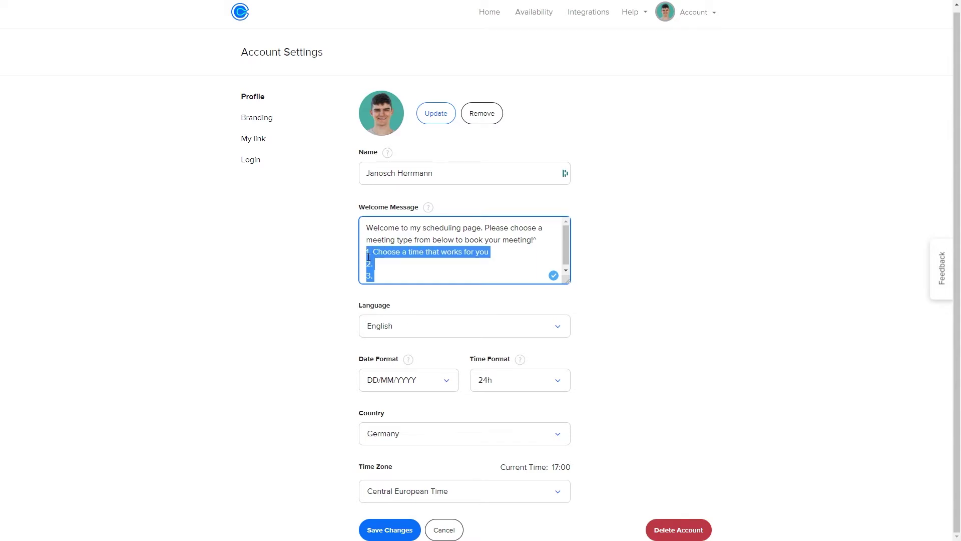
{"action": "key", "text": "BackSpace"}
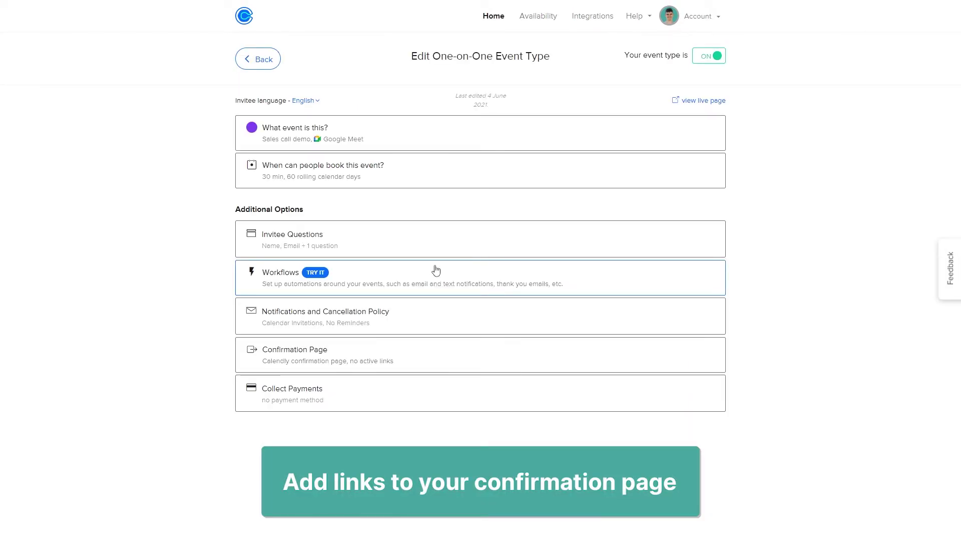
Step: Add a 'Back to the website' confirmation-page link pointing to the workspace website address
{"action": "left_click", "coordinate": [339, 359]}
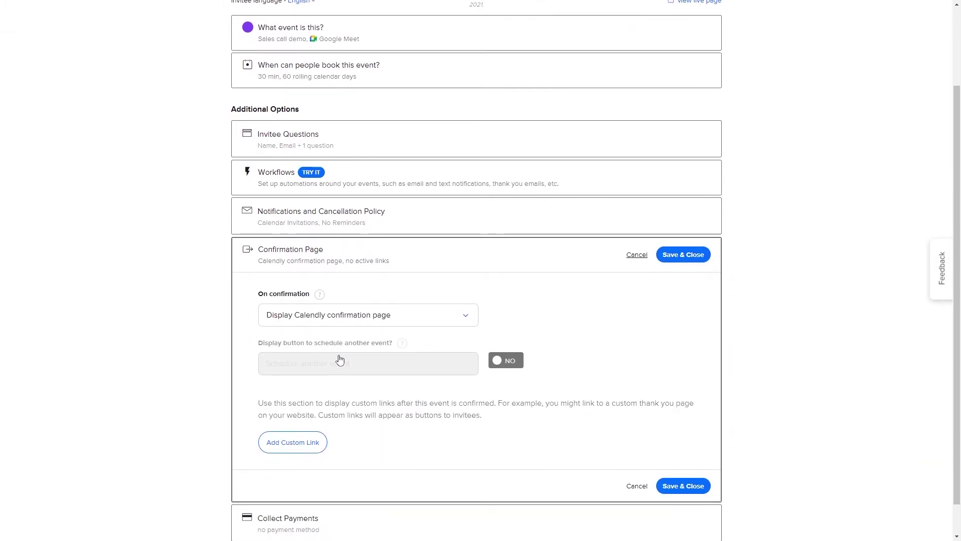
{"action": "left_click", "coordinate": [285, 413]}
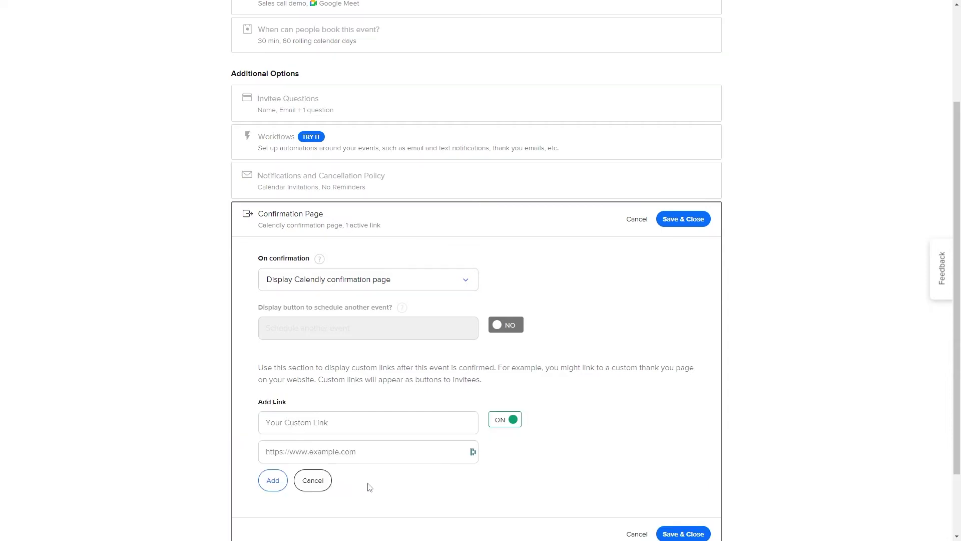
{"action": "left_click", "coordinate": [305, 340]}
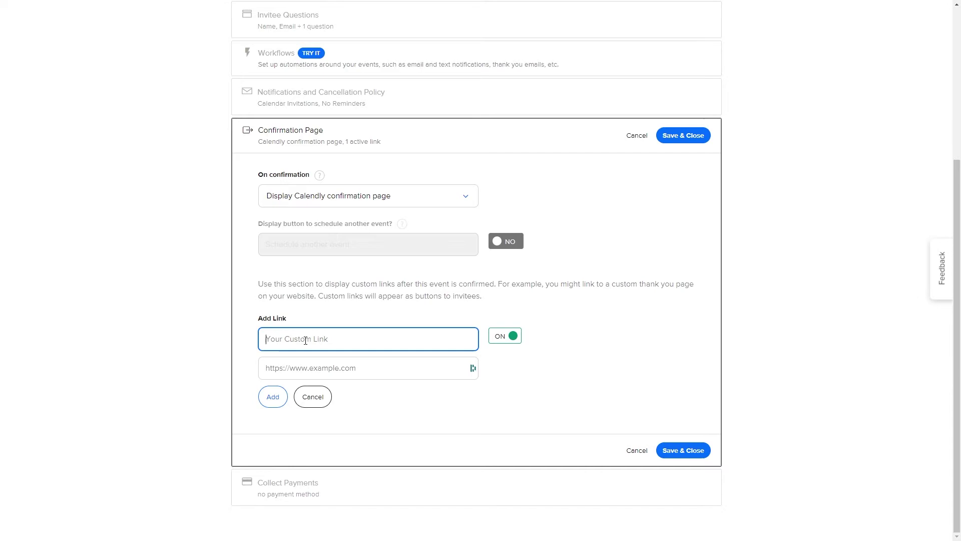
{"action": "type", "text": "Back to"}
{"action": "type", "text": "the website"}
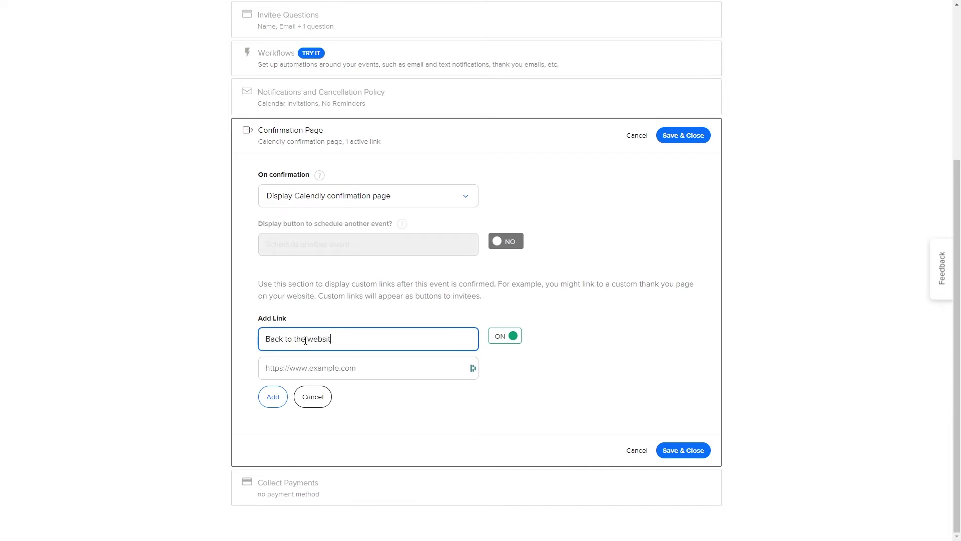
{"action": "left_click", "coordinate": [318, 360]}
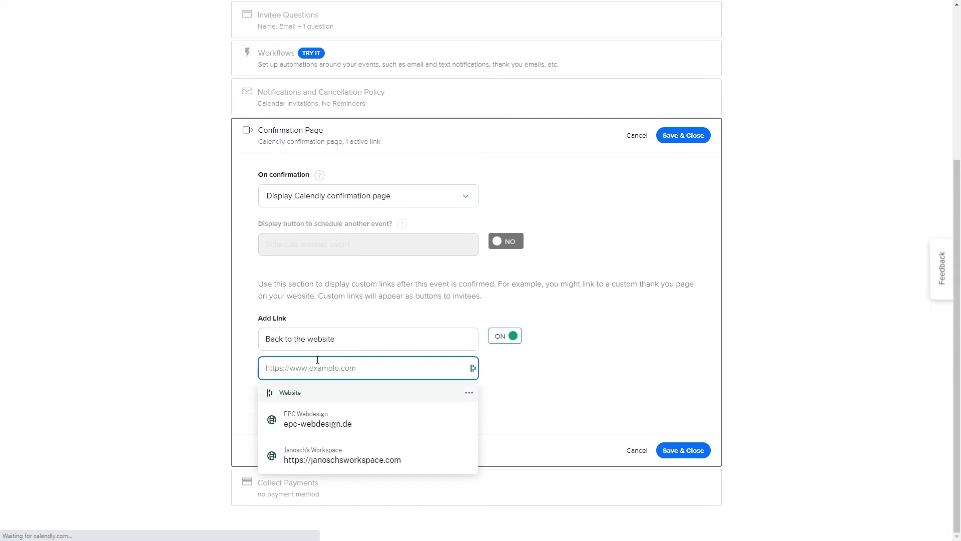
{"action": "type", "text": "https://www.janoschsworkspace.com"}
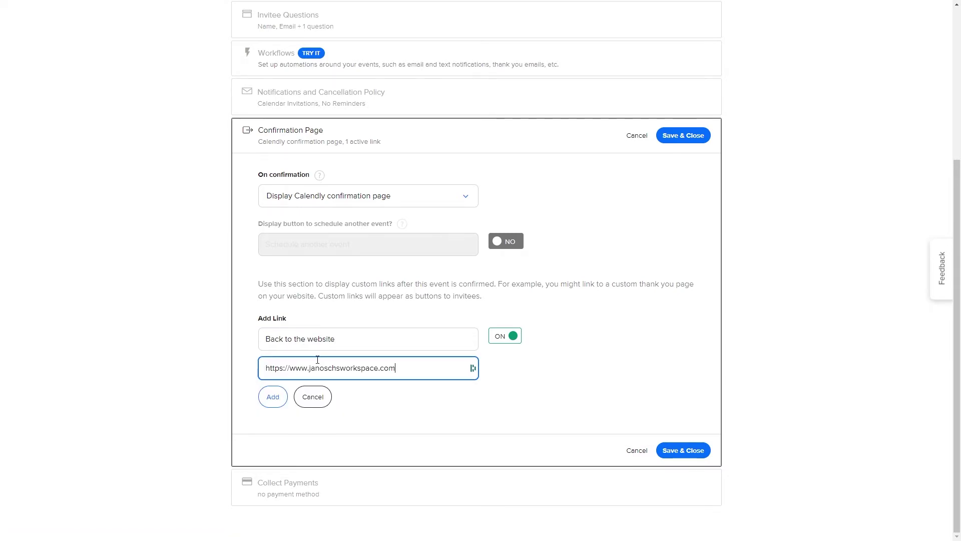
{"action": "left_click", "coordinate": [272, 395]}
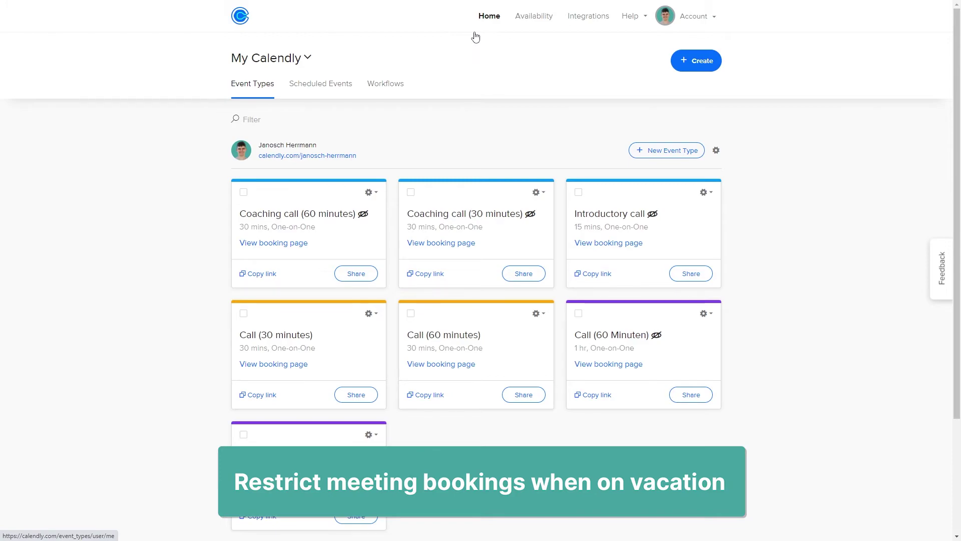
Step: In Availability, add a date override making 24 October unavailable
{"action": "left_click", "coordinate": [533, 18]}
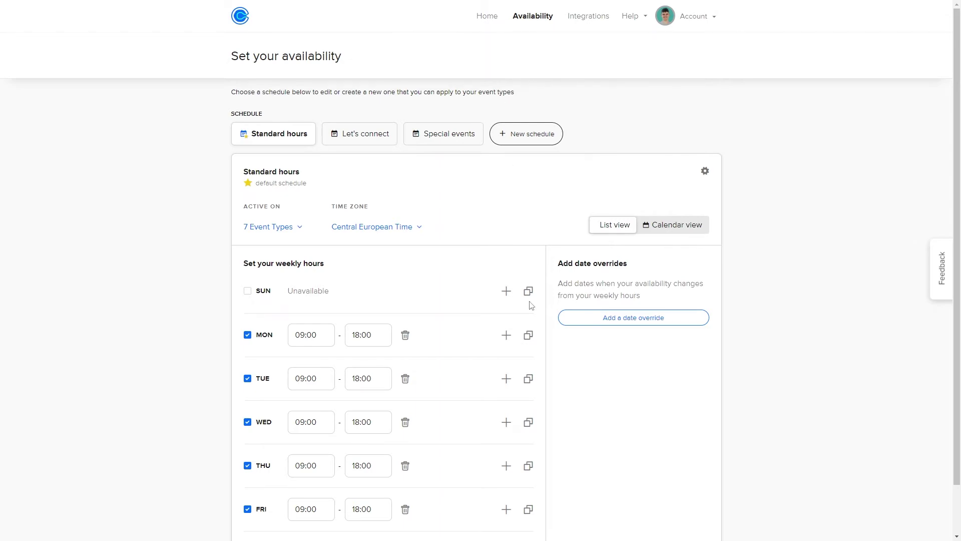
{"action": "scroll", "coordinate": [523, 250], "scroll_direction": "down", "scroll_amount": 1}
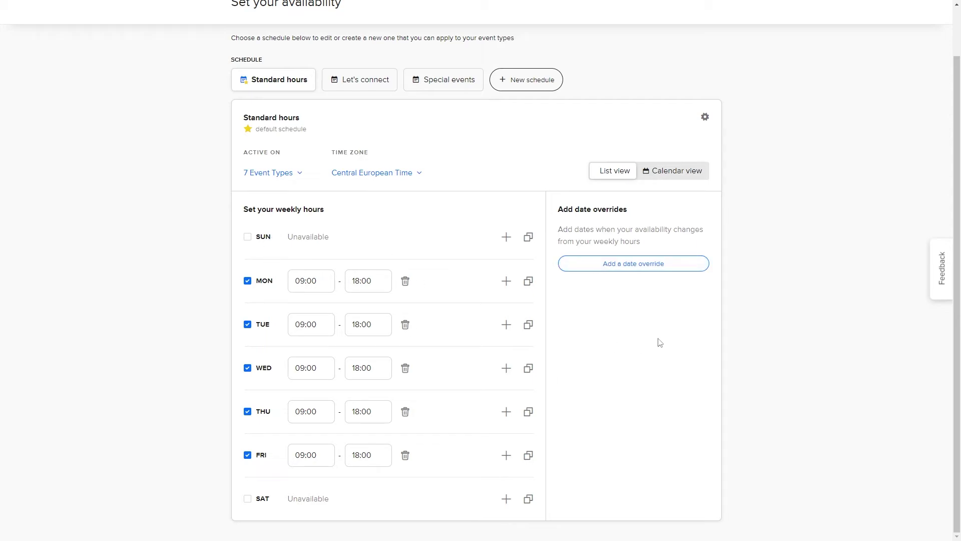
{"action": "left_click", "coordinate": [620, 264]}
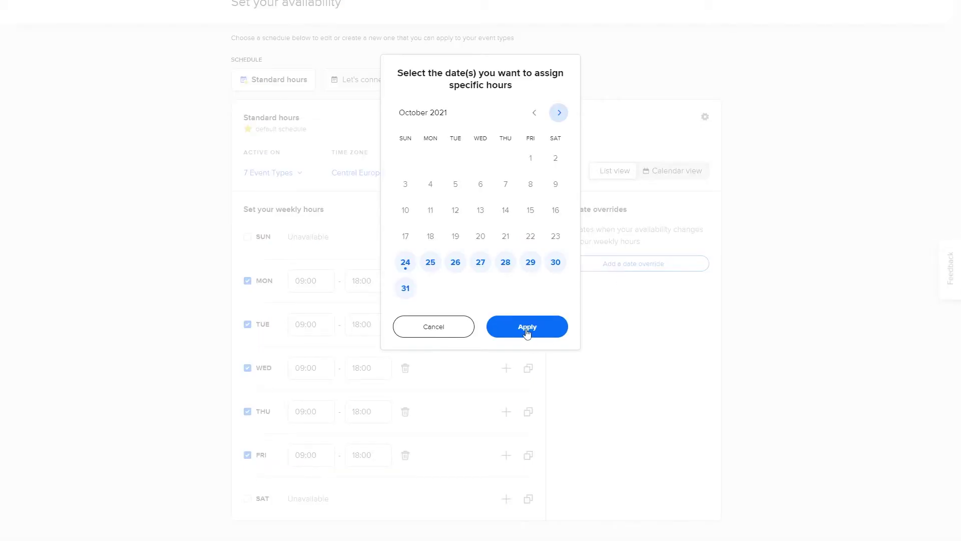
{"action": "left_click", "coordinate": [405, 270]}
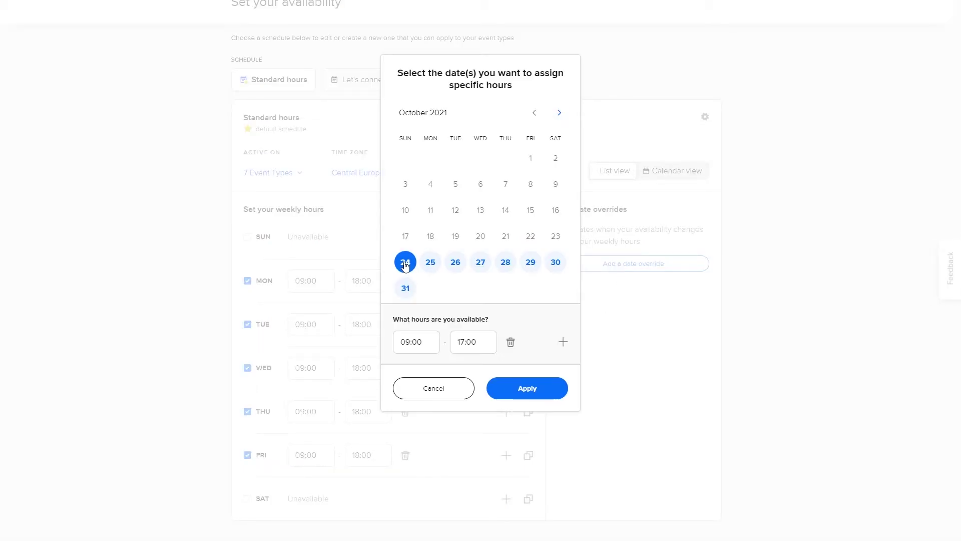
{"action": "left_click", "coordinate": [511, 342]}
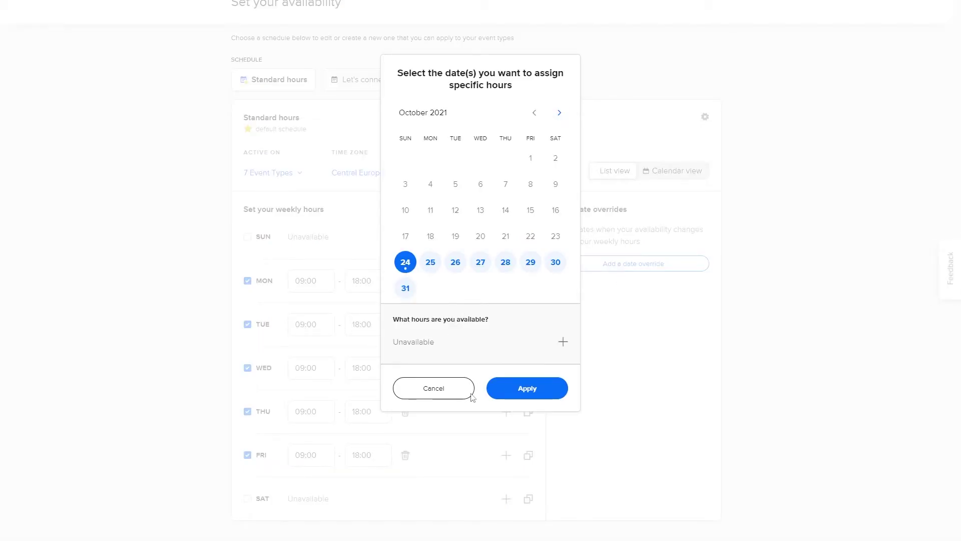
{"action": "left_click", "coordinate": [527, 390]}
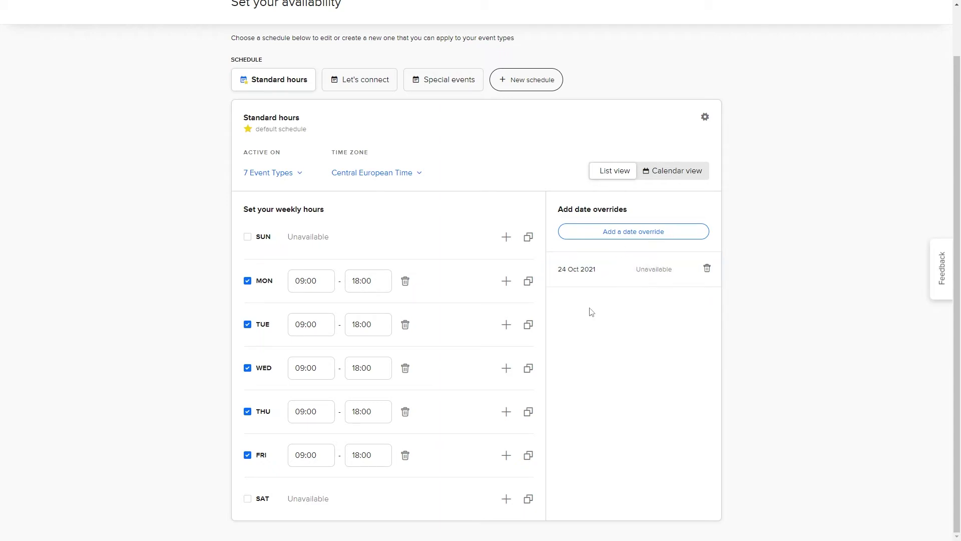
Step: Add a date override marking 24–30 October 2021 all unavailable
{"action": "left_click", "coordinate": [607, 234]}
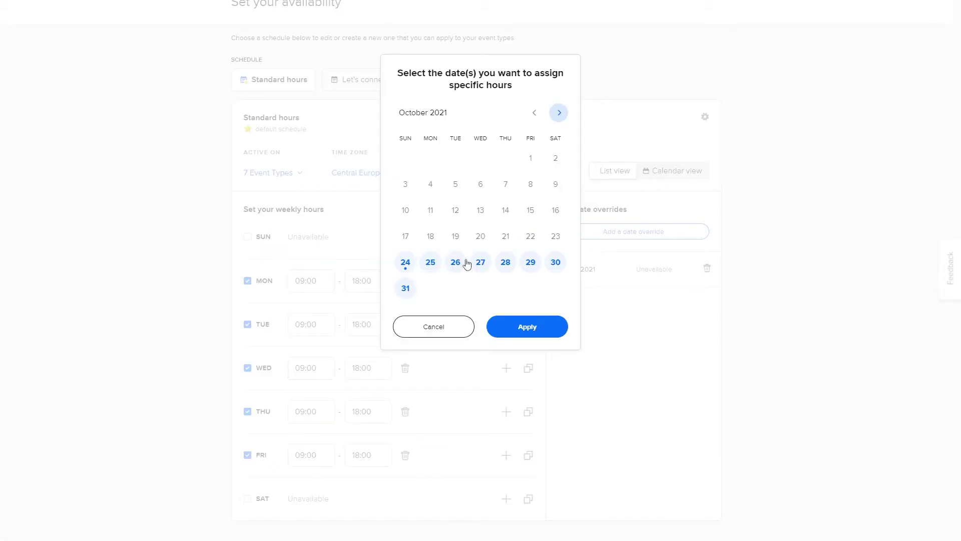
{"action": "left_click", "coordinate": [403, 264]}
{"action": "left_click", "coordinate": [430, 263]}
{"action": "left_click", "coordinate": [455, 263]}
{"action": "left_click", "coordinate": [481, 263]}
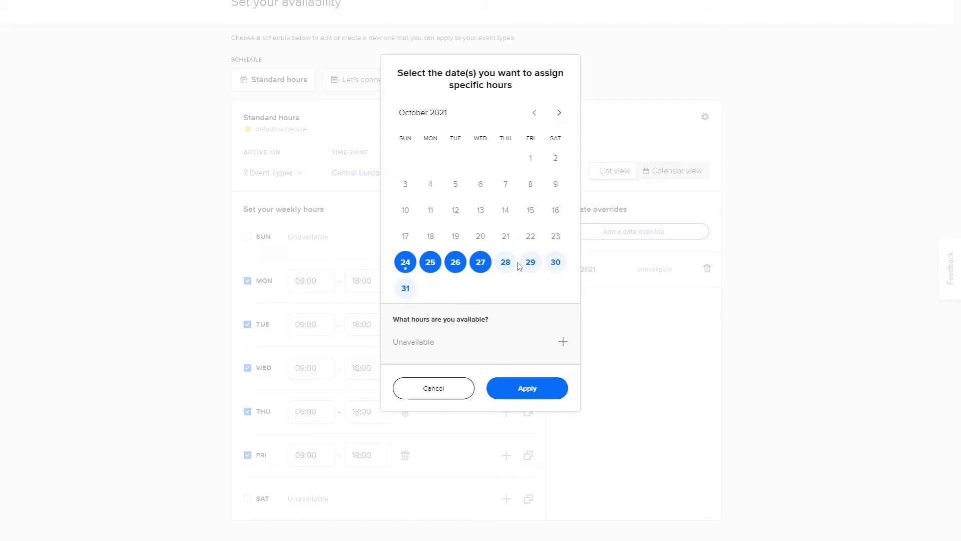
{"action": "left_click", "coordinate": [531, 263]}
{"action": "left_click", "coordinate": [554, 265]}
{"action": "left_click", "coordinate": [507, 264]}
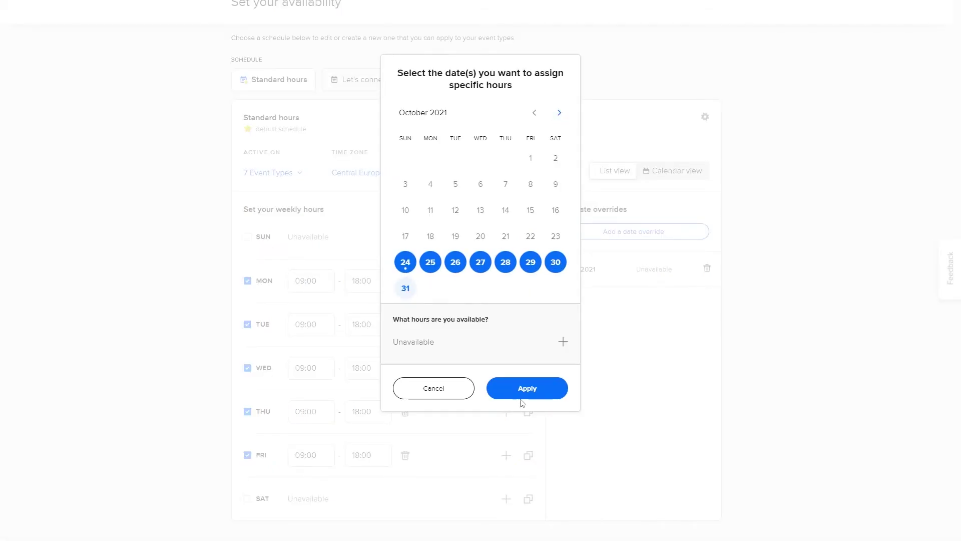
{"action": "left_click", "coordinate": [523, 395]}
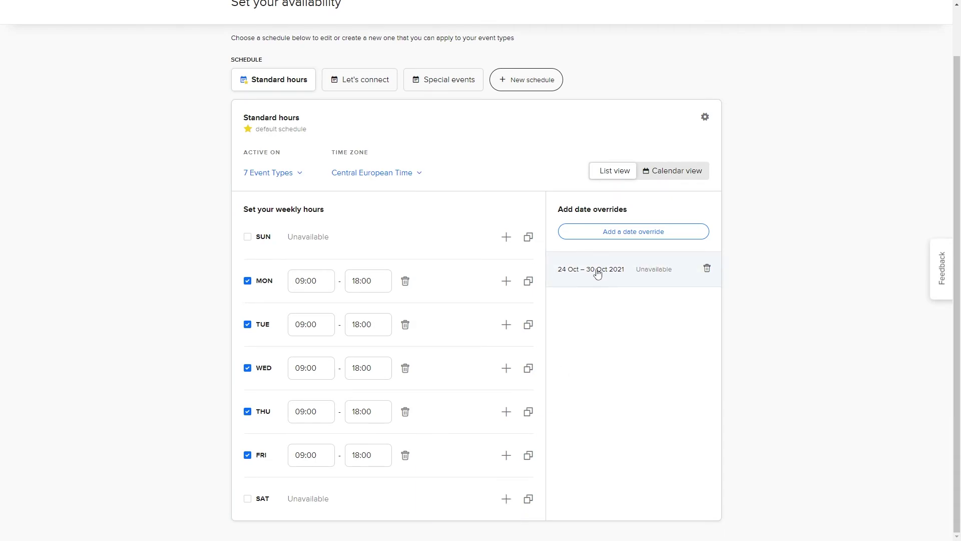
Step: Delete the '24 Oct – 30 Oct 2021' override using its trash icon
{"action": "left_click", "coordinate": [707, 269]}
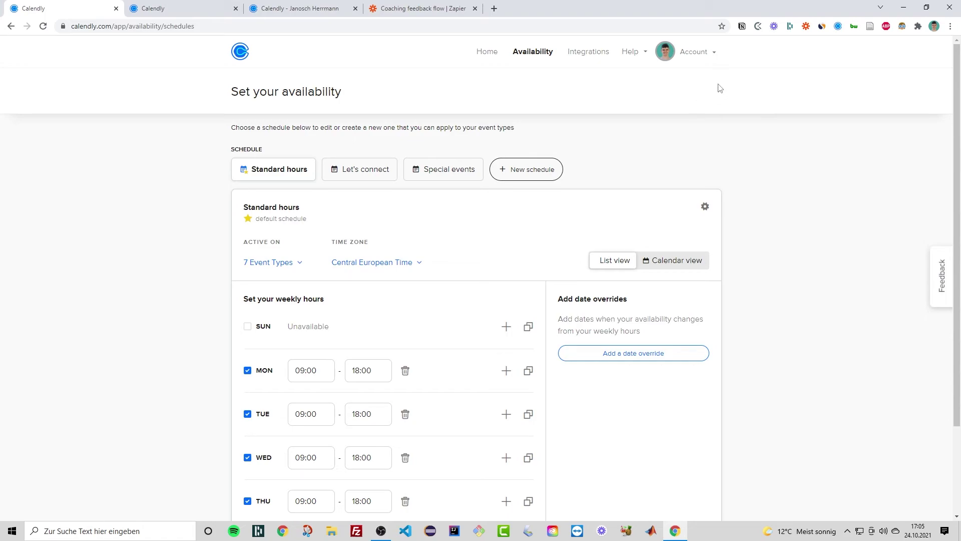
Step: Start a new one-off meeting from the Calendly extension with a 1-hour duration
{"action": "left_click", "coordinate": [838, 27]}
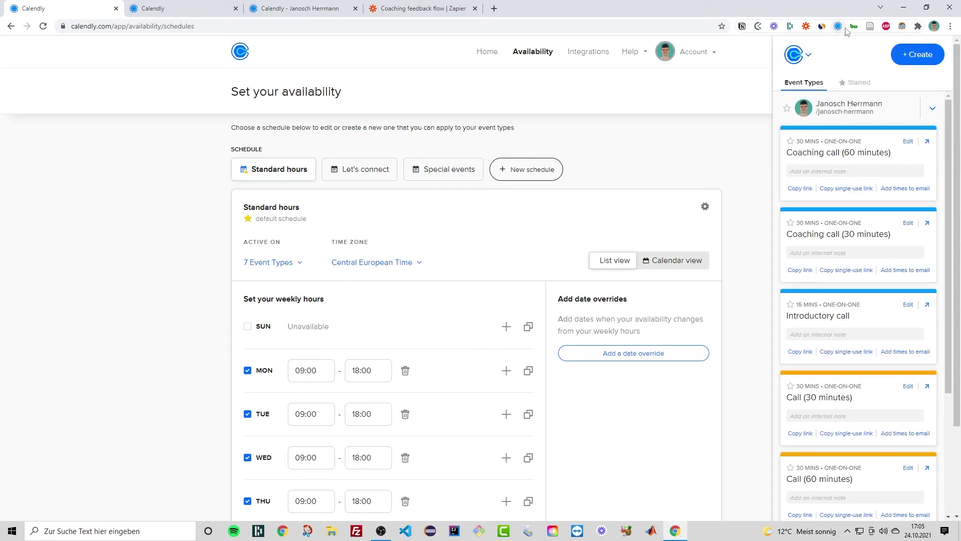
{"action": "left_click", "coordinate": [912, 57]}
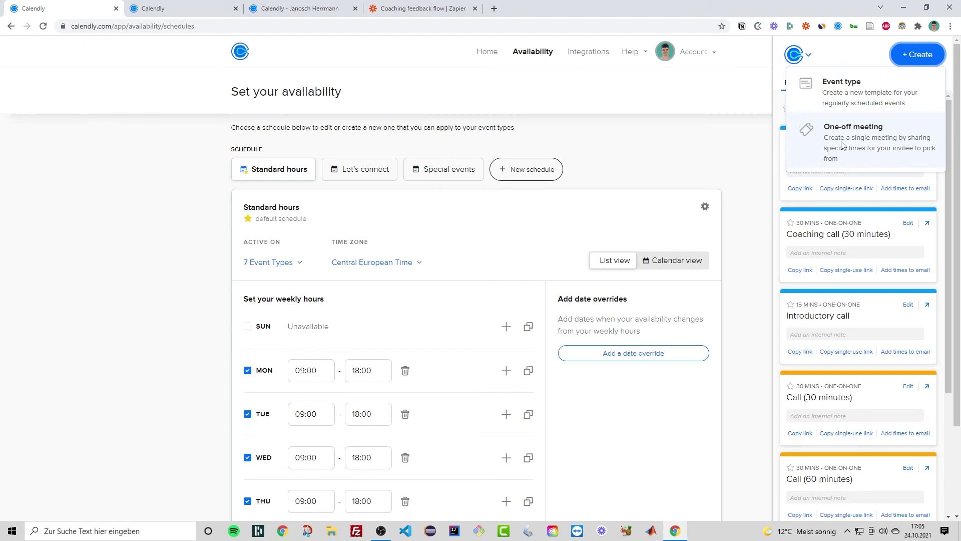
{"action": "left_click", "coordinate": [854, 138]}
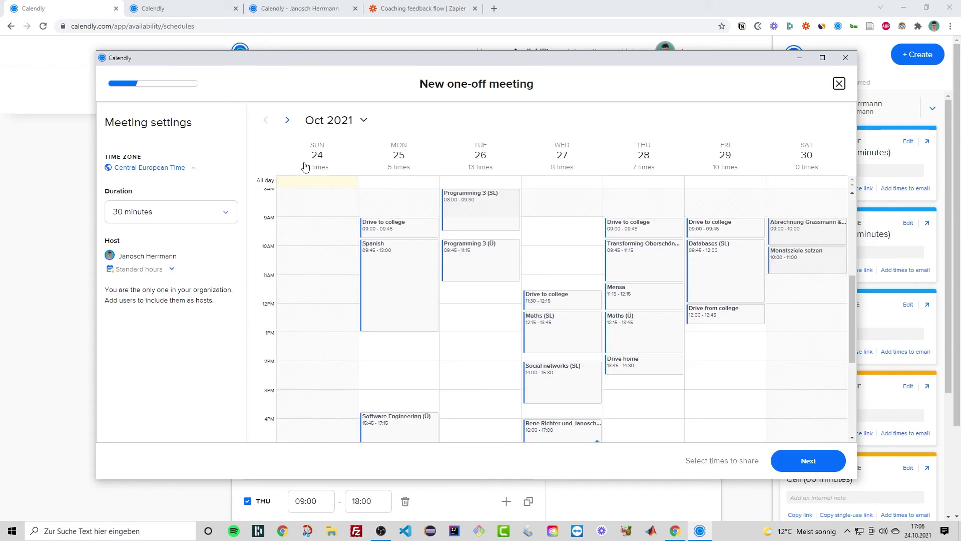
{"action": "left_click", "coordinate": [162, 215]}
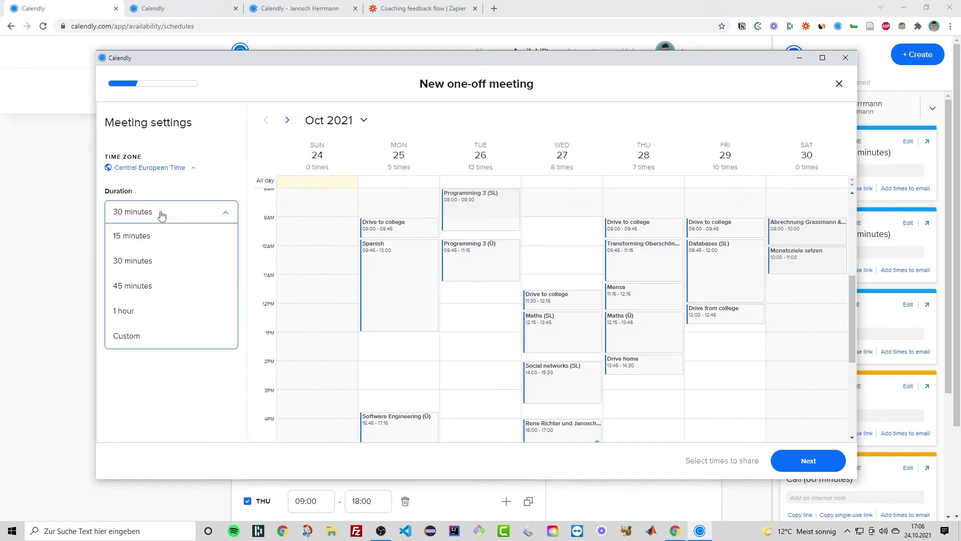
{"action": "left_click", "coordinate": [137, 321]}
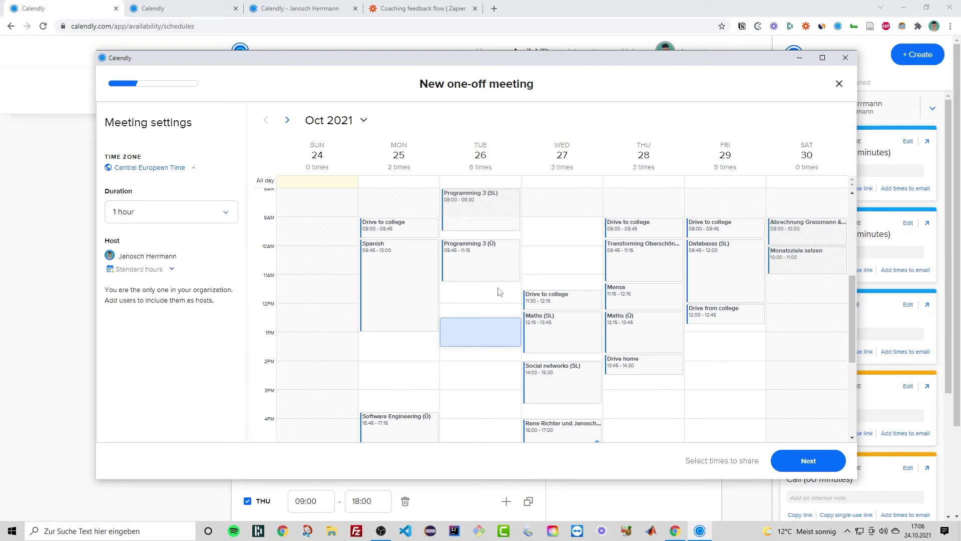
Step: Offer Tue 26 Oct 11:15, Wed 27 Oct 10:30 and Fri 29 Oct 12:45, then continue
{"action": "scroll", "coordinate": [495, 296], "scroll_direction": "down", "scroll_amount": 1}
{"action": "scroll", "coordinate": [475, 320], "scroll_direction": "up", "scroll_amount": 2}
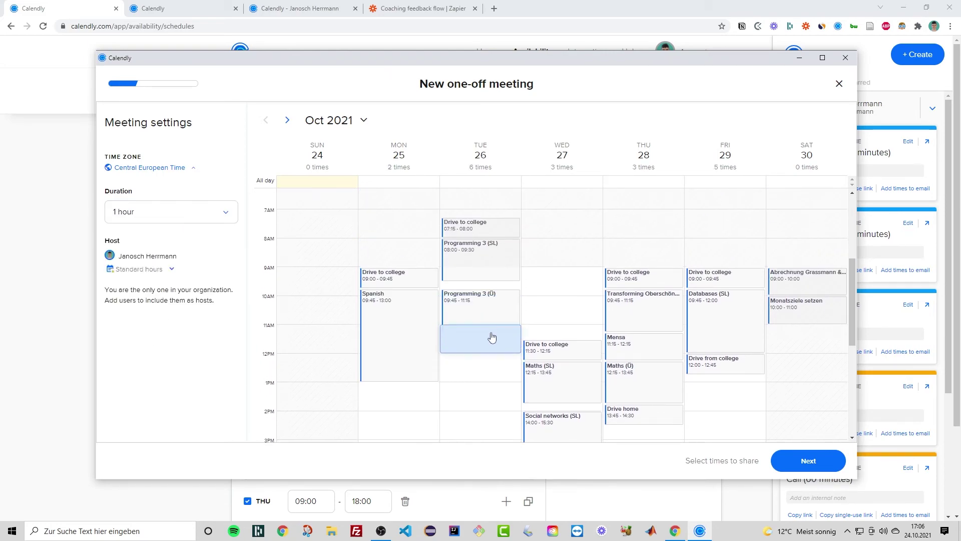
{"action": "scroll", "coordinate": [561, 315], "scroll_direction": "down", "scroll_amount": 2}
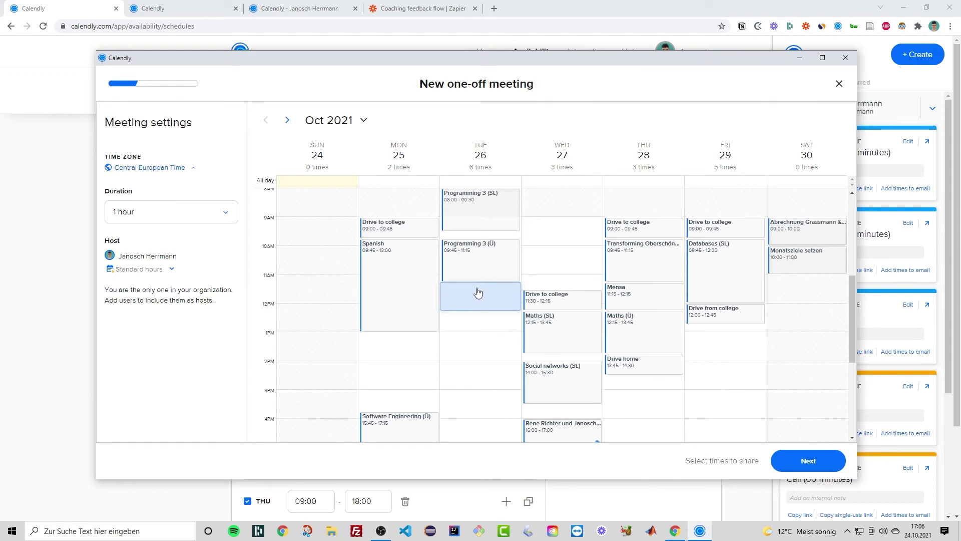
{"action": "left_click", "coordinate": [478, 292]}
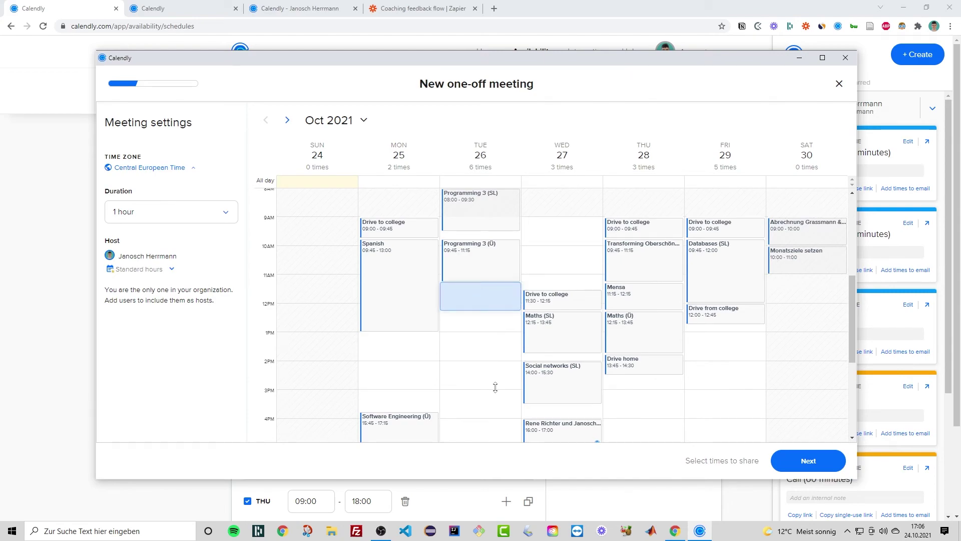
{"action": "left_click", "coordinate": [563, 266]}
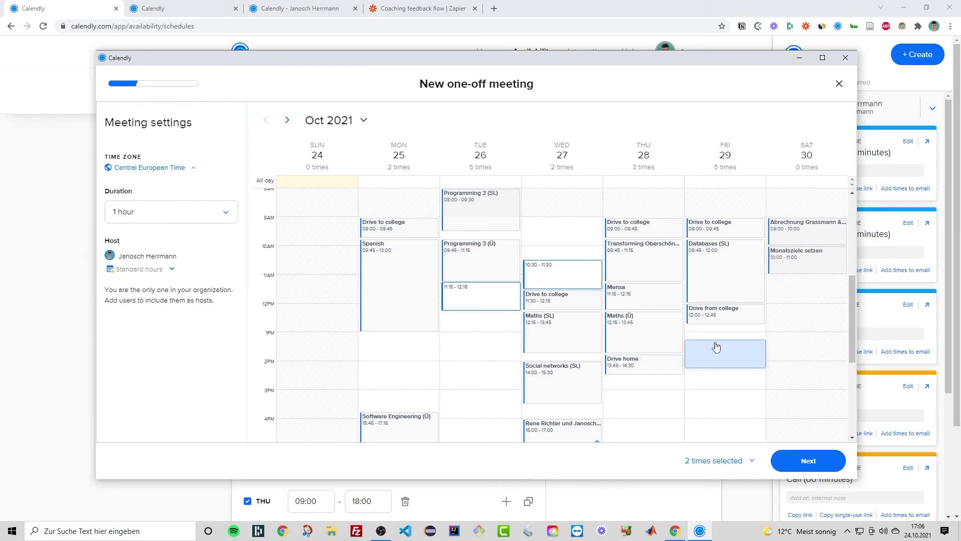
{"action": "left_click", "coordinate": [714, 336]}
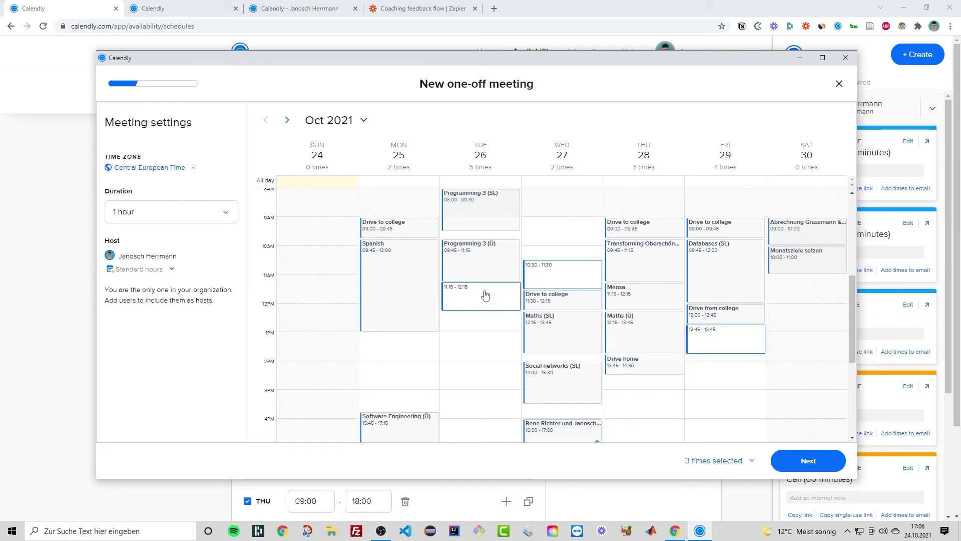
{"action": "left_click", "coordinate": [802, 464]}
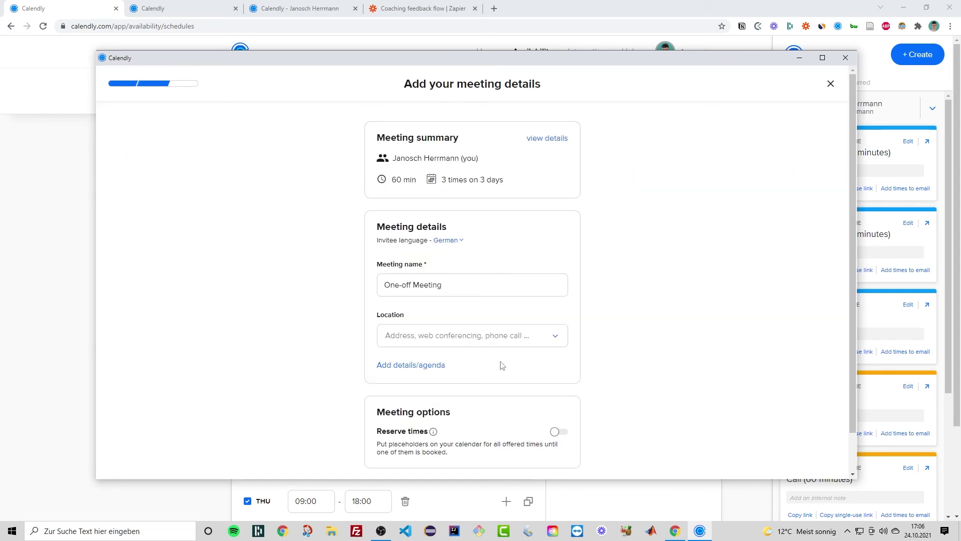
Step: Set the meeting location to Google Meet and add a details/agenda field
{"action": "scroll", "coordinate": [479, 252], "scroll_direction": "down", "scroll_amount": 1}
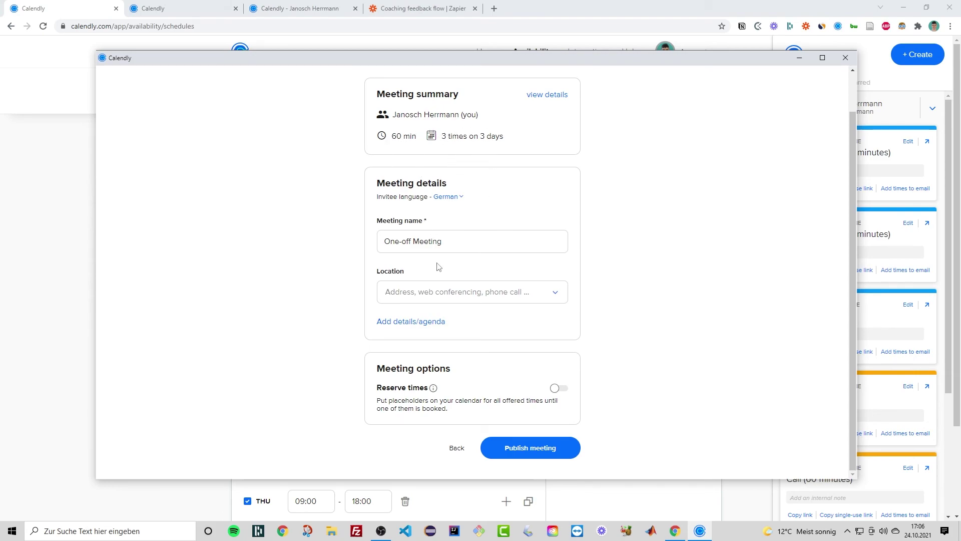
{"action": "left_click", "coordinate": [402, 299]}
{"action": "scroll", "coordinate": [458, 346], "scroll_direction": "down", "scroll_amount": 2}
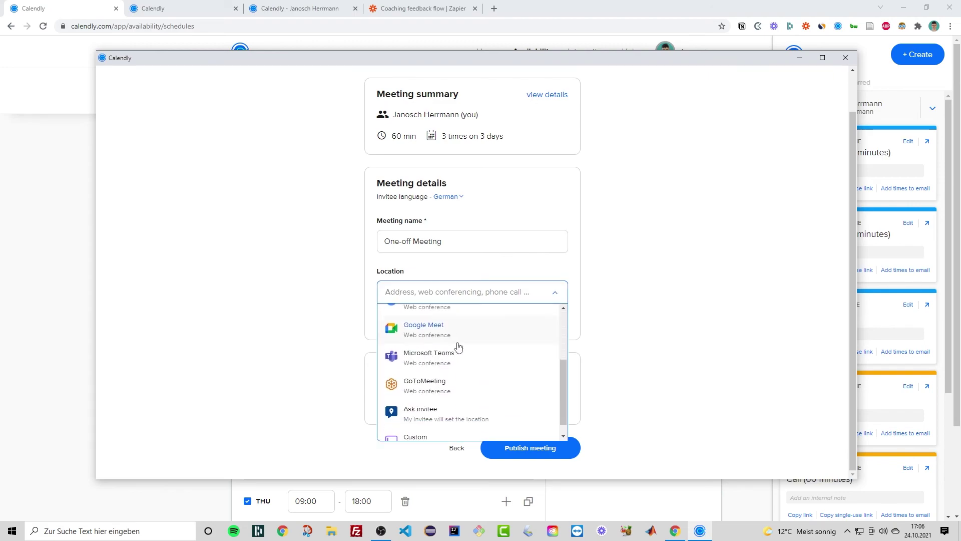
{"action": "left_click", "coordinate": [425, 330]}
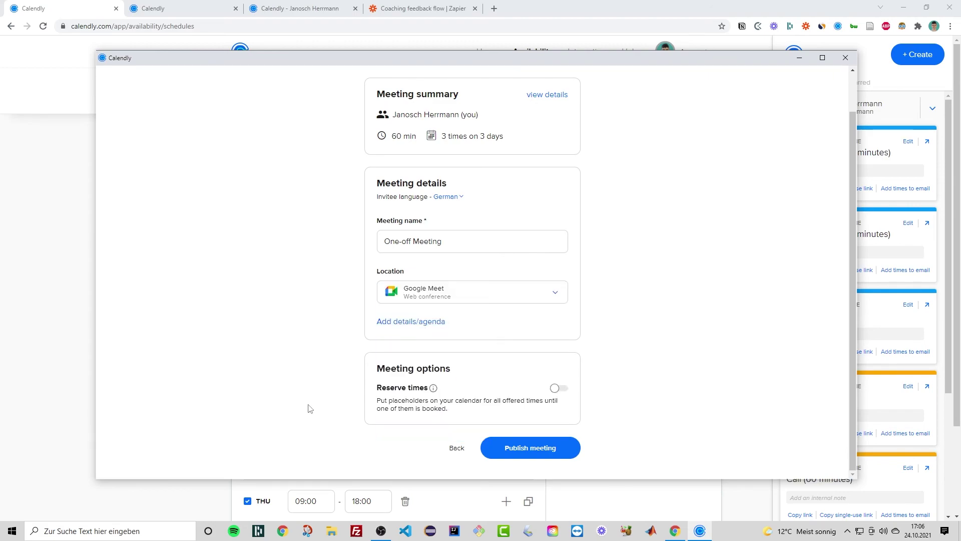
{"action": "left_click", "coordinate": [423, 323]}
Step: Turn on Reserve times for the offered slots and publish the one-off meeting
{"action": "scroll", "coordinate": [436, 370], "scroll_direction": "down", "scroll_amount": 1}
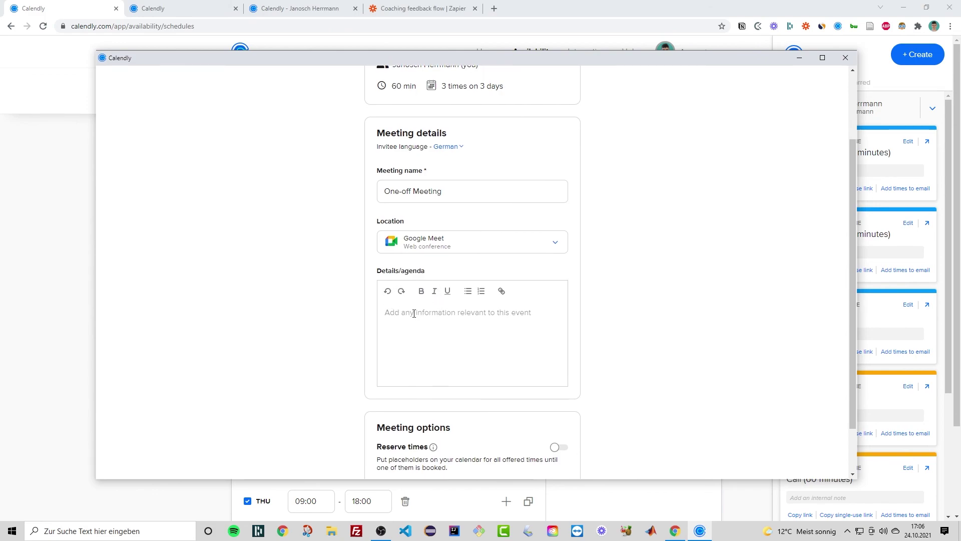
{"action": "scroll", "coordinate": [450, 318], "scroll_direction": "down", "scroll_amount": 1}
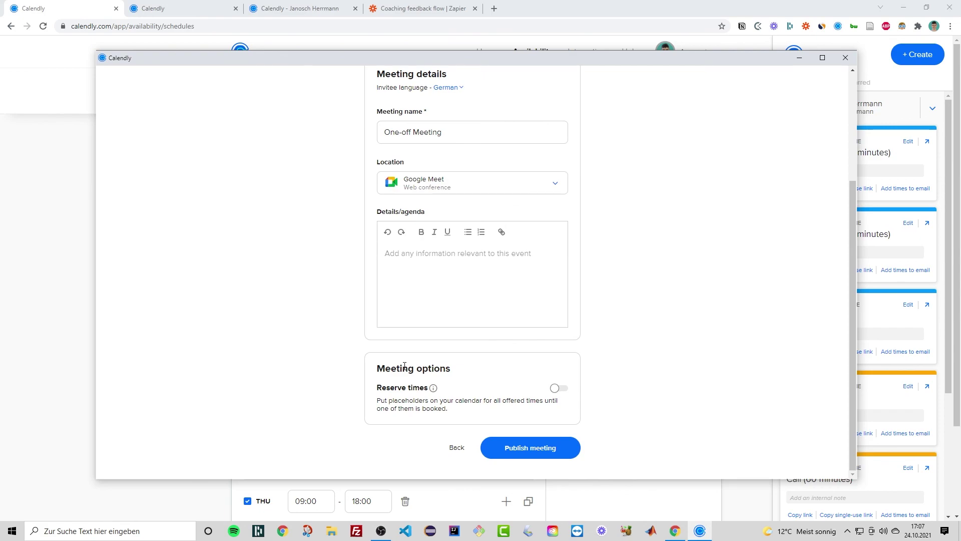
{"action": "left_click", "coordinate": [560, 392]}
{"action": "left_click", "coordinate": [519, 454]}
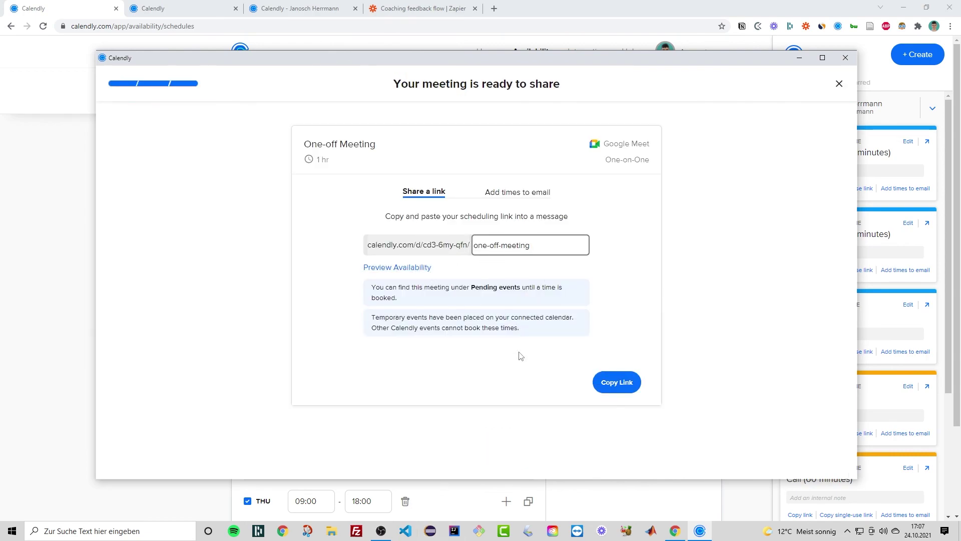
Step: Copy the one-off meeting's scheduling link ending 'one-off-meeting'
{"action": "left_click", "coordinate": [616, 382]}
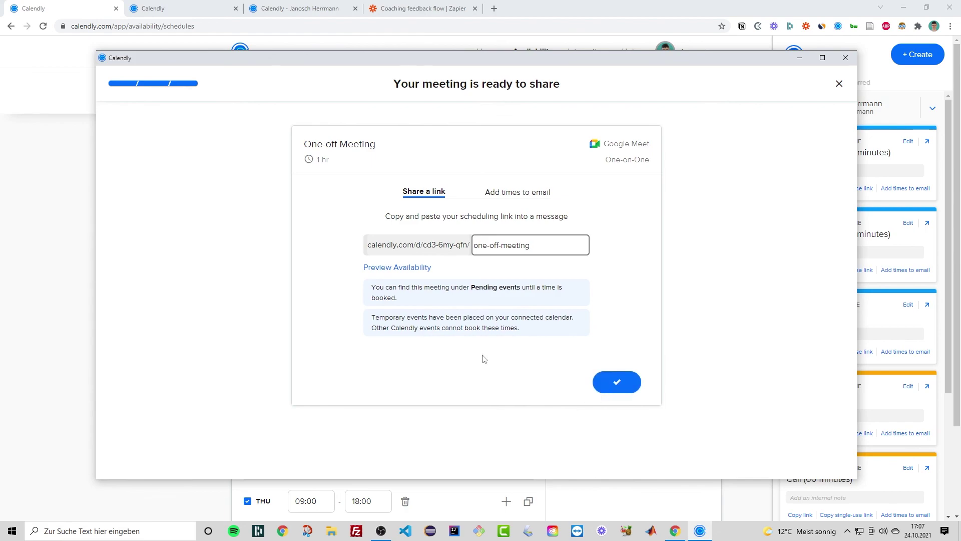